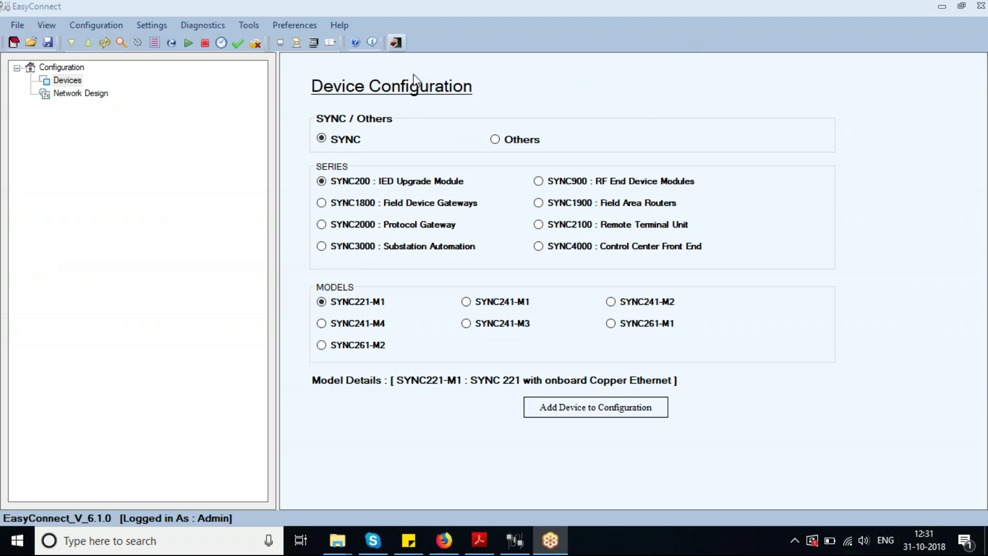
Bring EasyConnect forward, view its About information, and close it
click(371, 46)
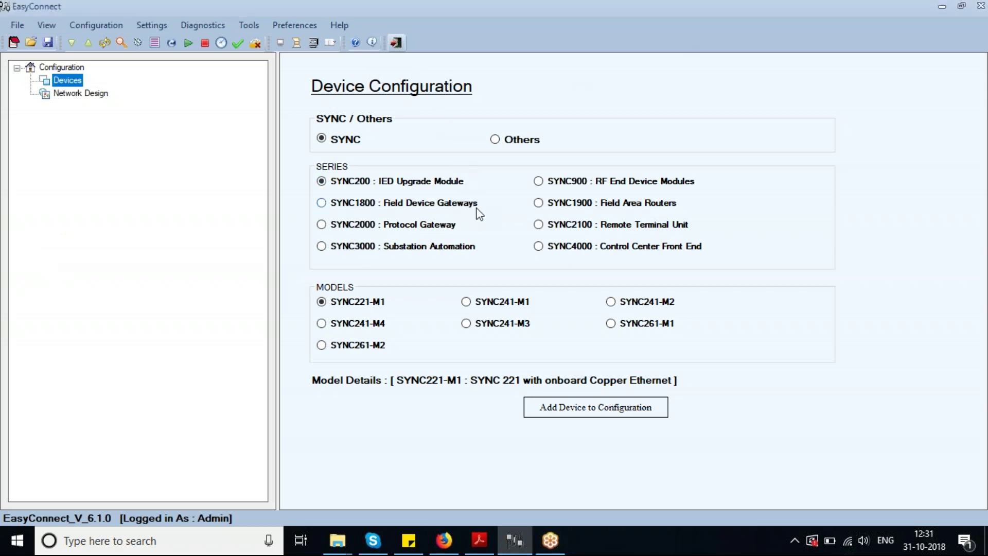
click(373, 44)
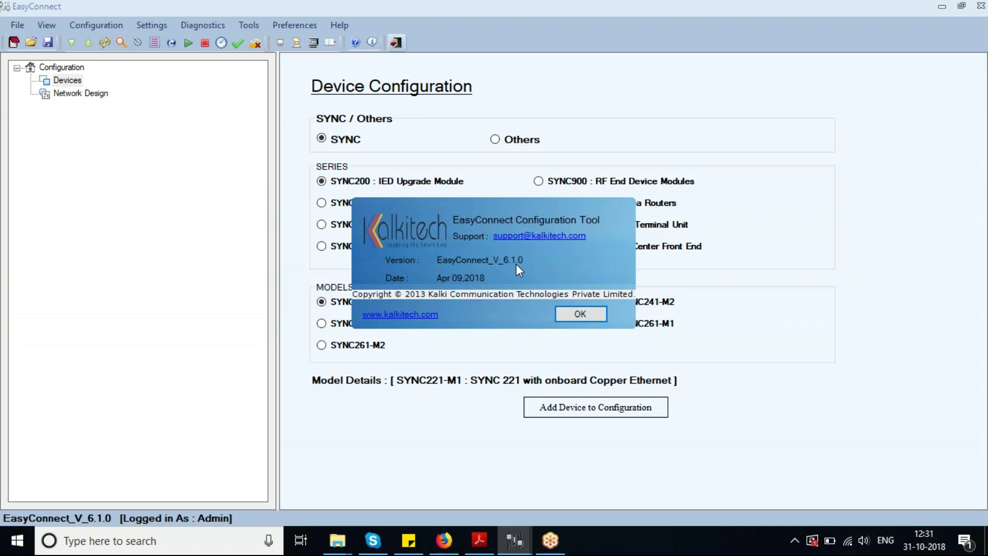
click(579, 313)
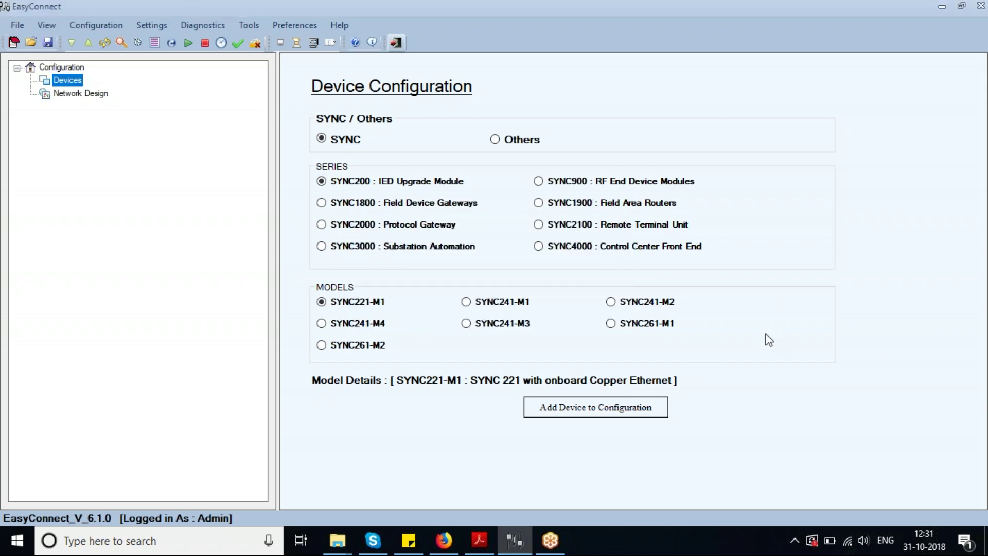
Scroll the EasyConnect user manual back to page 1 and minimize it
click(479, 540)
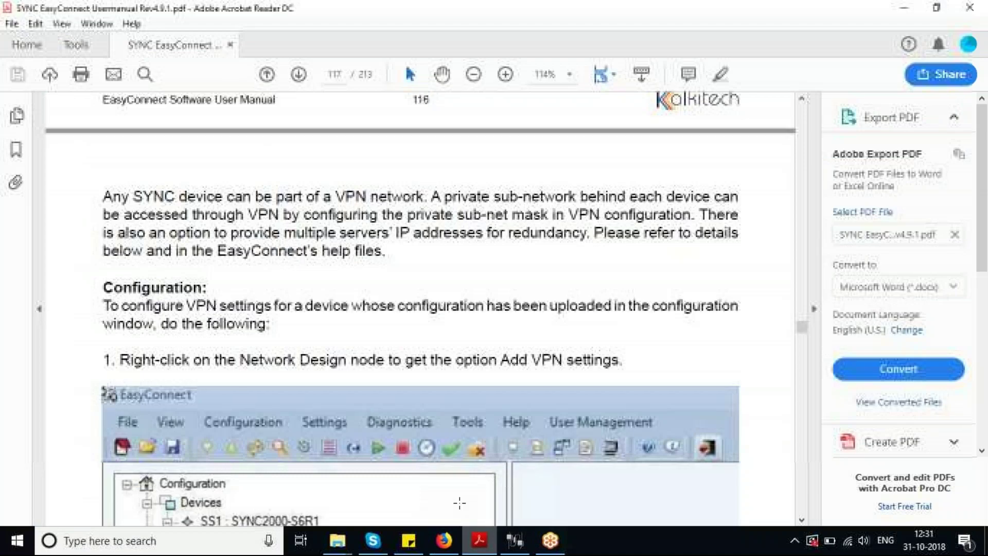
drag(801, 327, 801, 110)
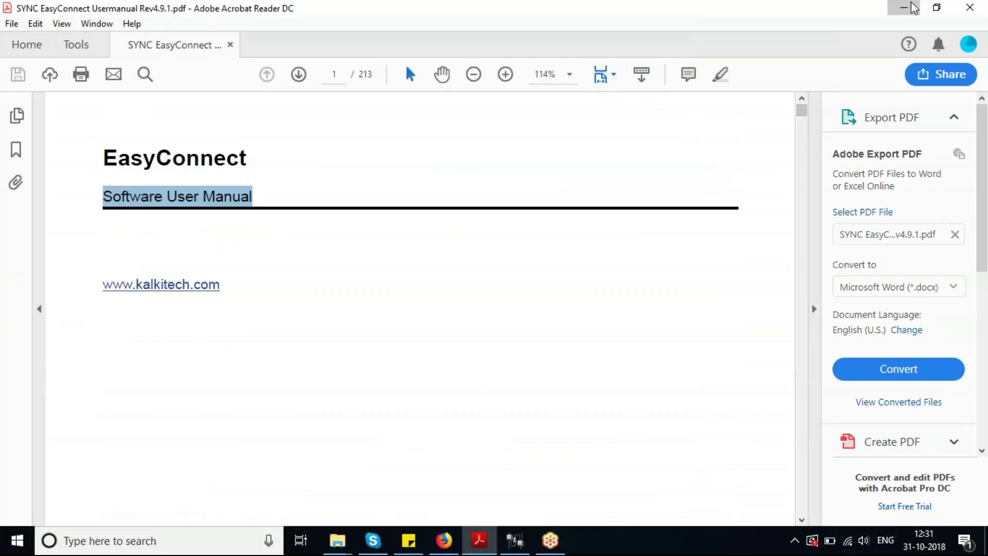
click(904, 7)
Close and relaunch EasyConnect, then open the Install Product License form from the login window
click(981, 6)
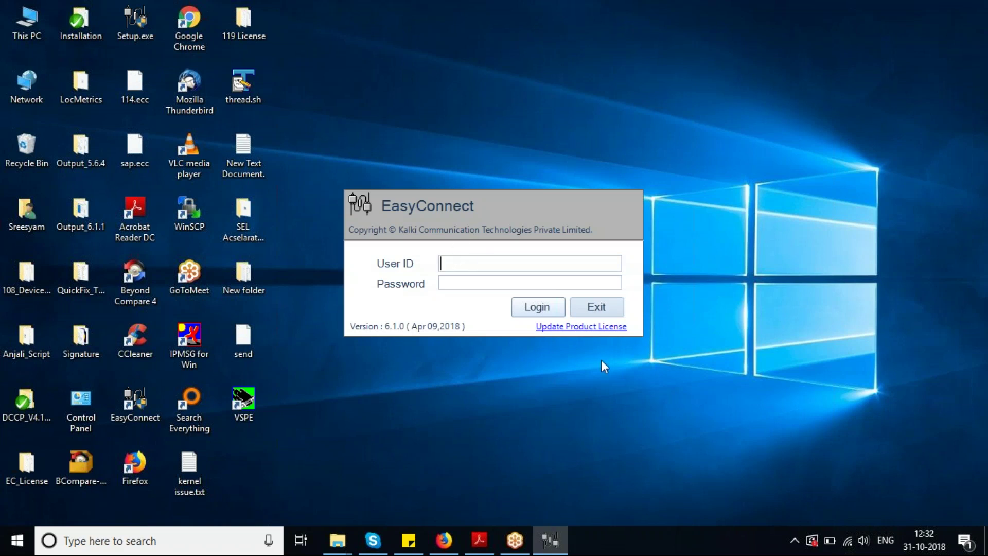
click(577, 330)
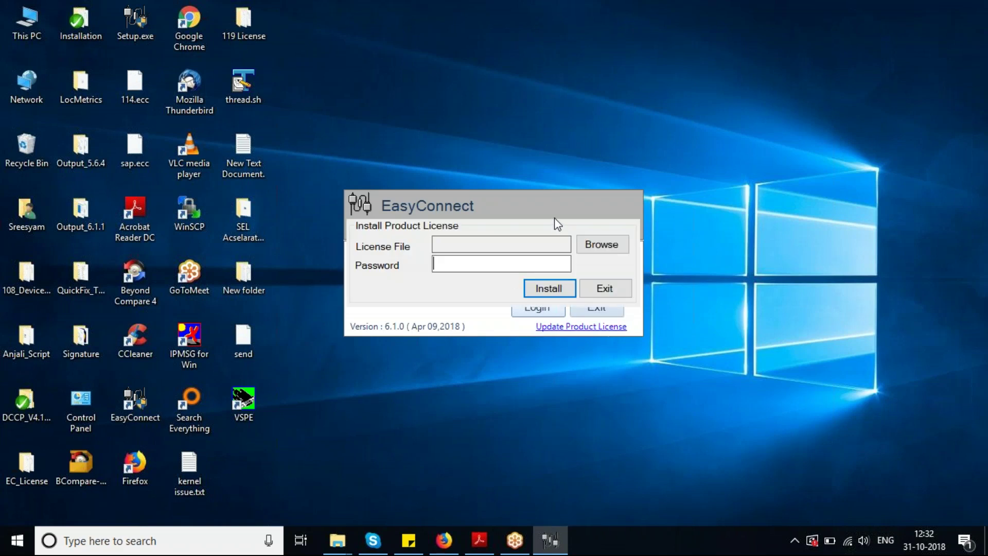
Browse for and load the license file EasyConnect_1.1.1_Product_License.klb
click(595, 250)
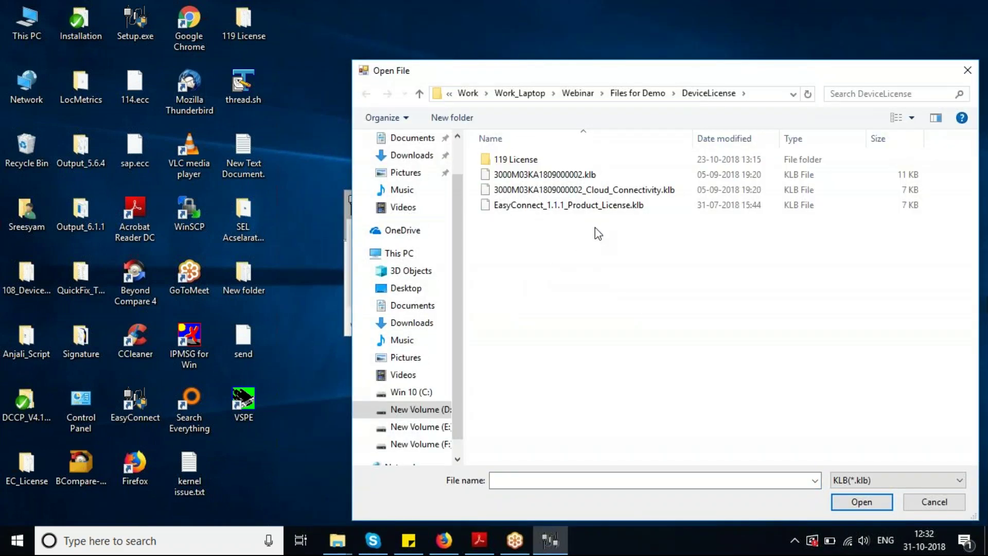
click(610, 206)
drag(608, 73, 594, 70)
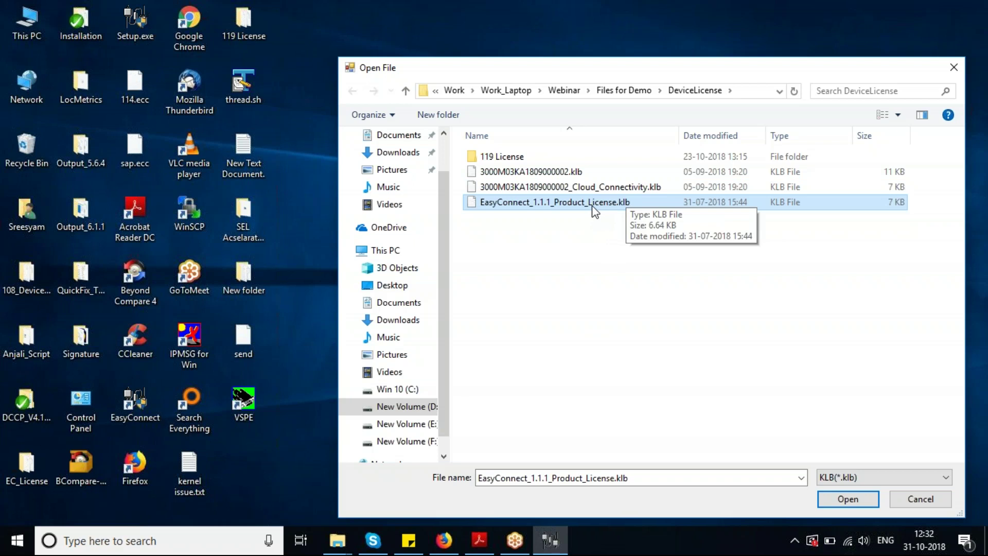
click(595, 174)
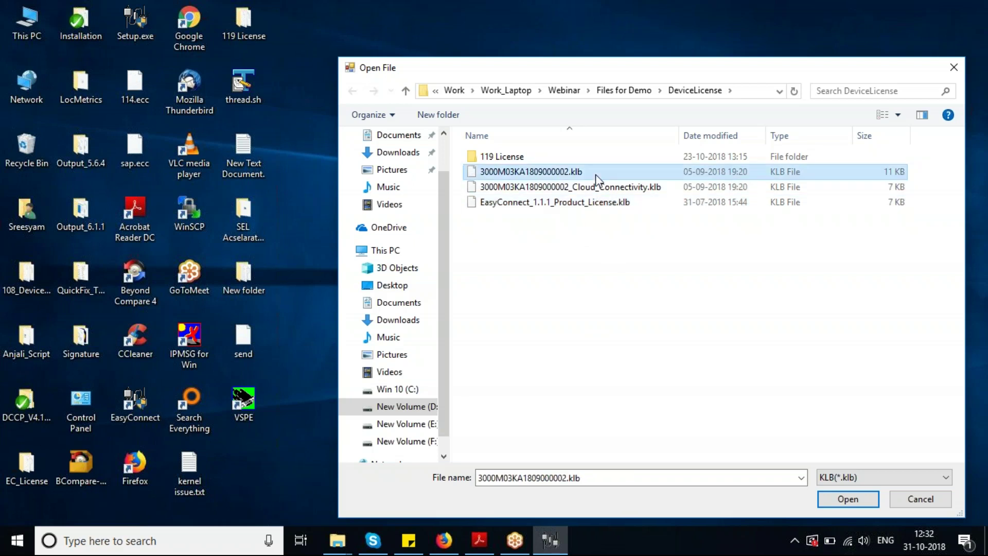
click(597, 189)
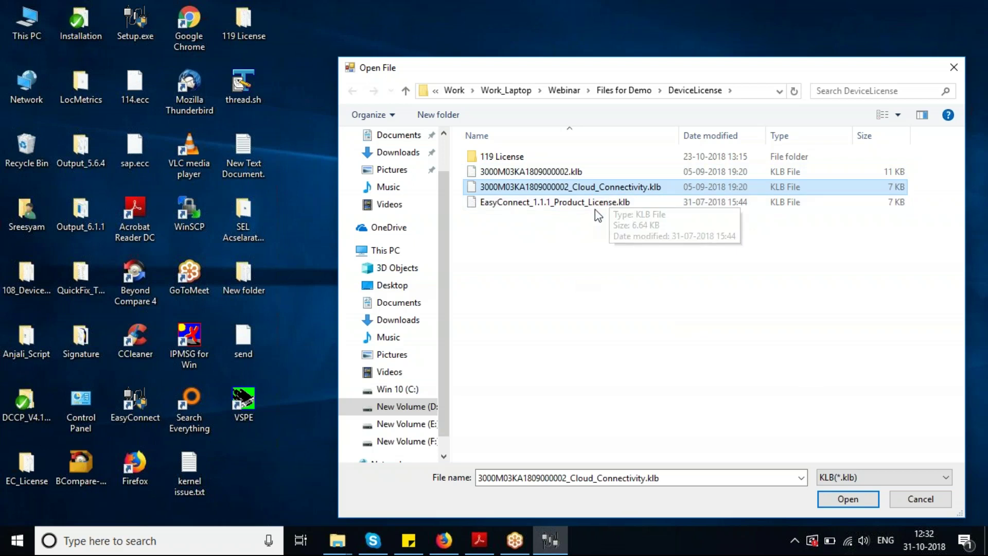
click(598, 207)
click(846, 498)
Enter the license password and install it, retrying after the wrong-password error, then return to login
click(472, 264)
text(**)
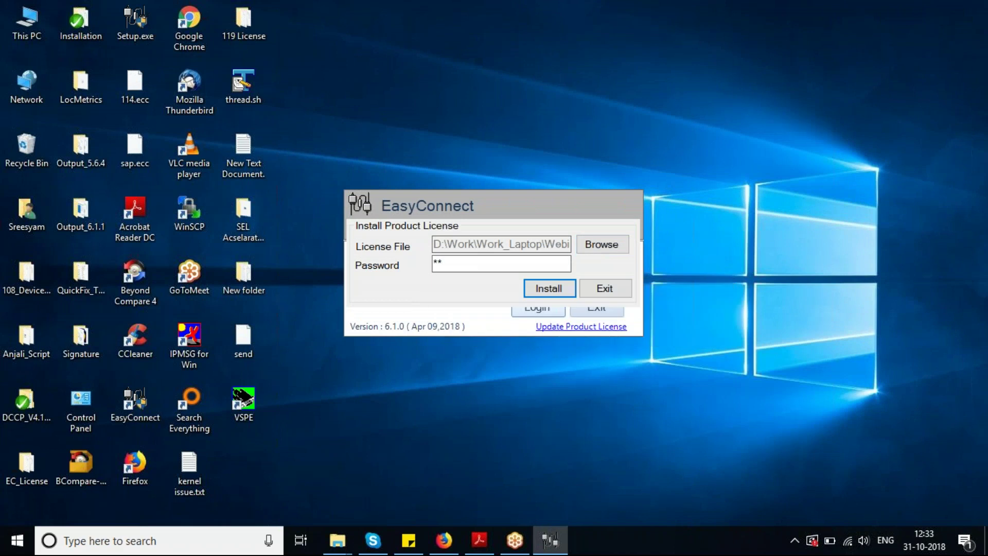
click(535, 286)
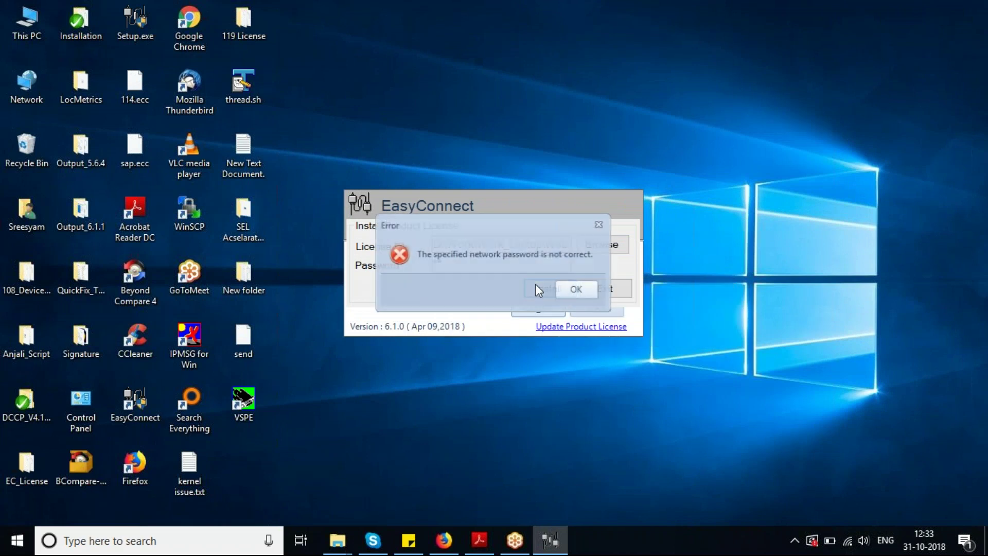
click(576, 289)
click(467, 267)
key(BackSpace)
key(BackSpace)
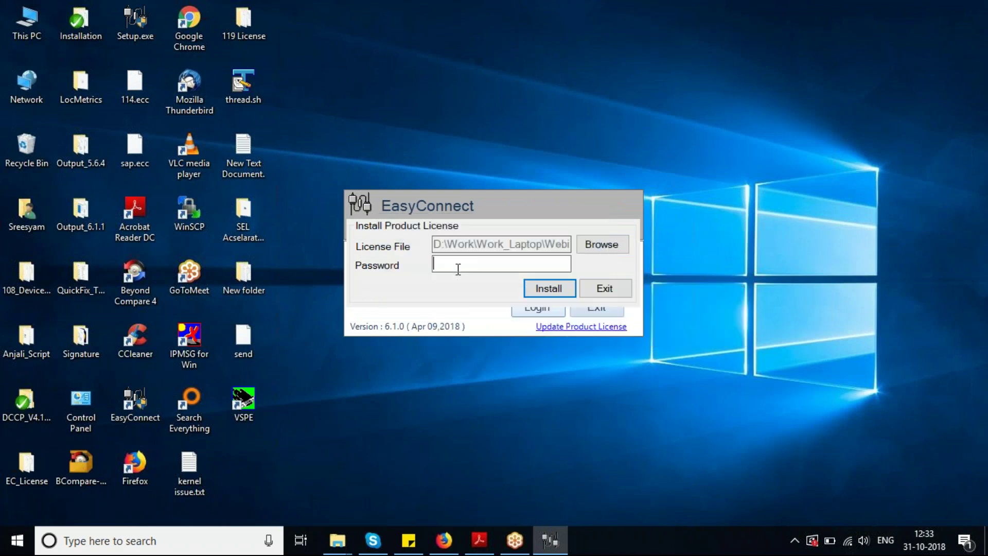
text(**)
click(564, 289)
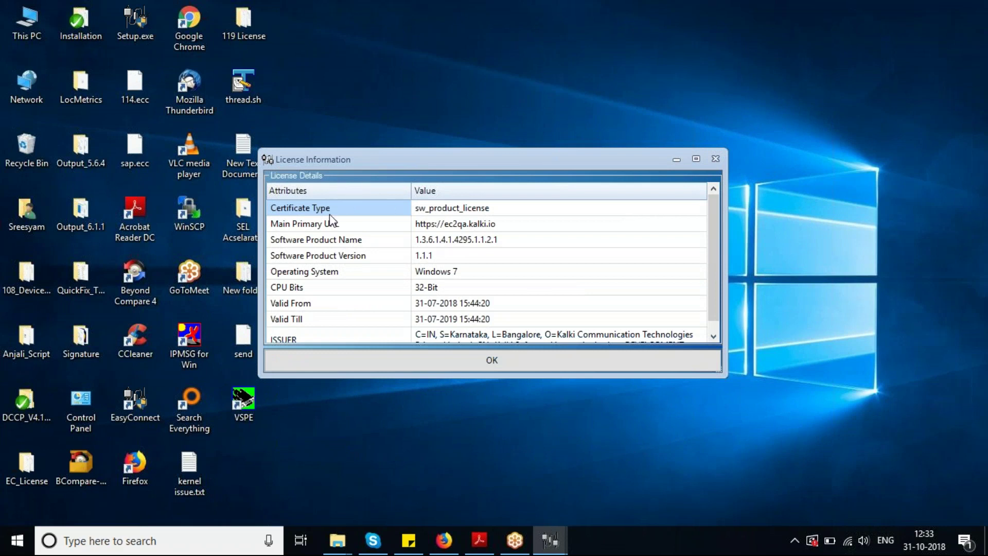
click(454, 359)
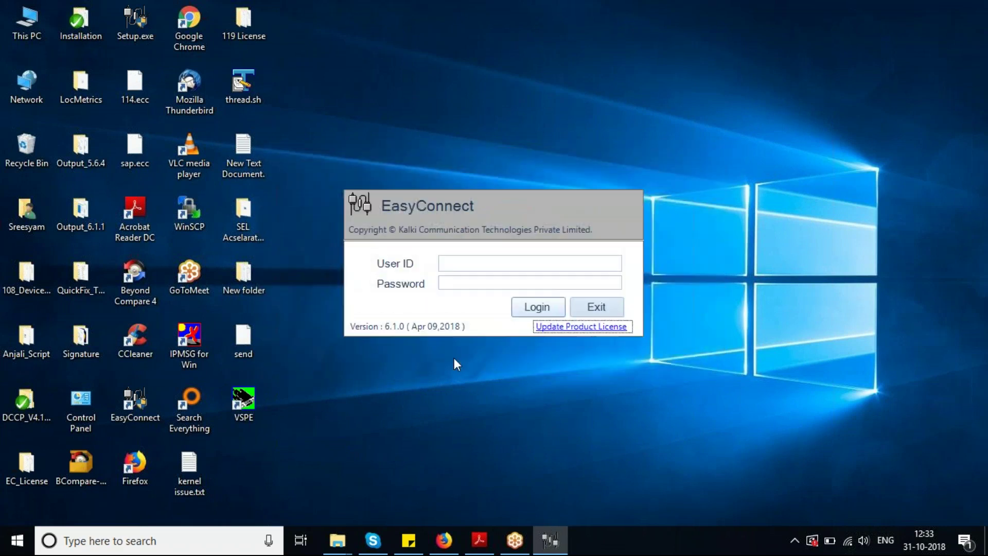
Log in to EasyConnect as Admin with the administrator password
text(Ad)
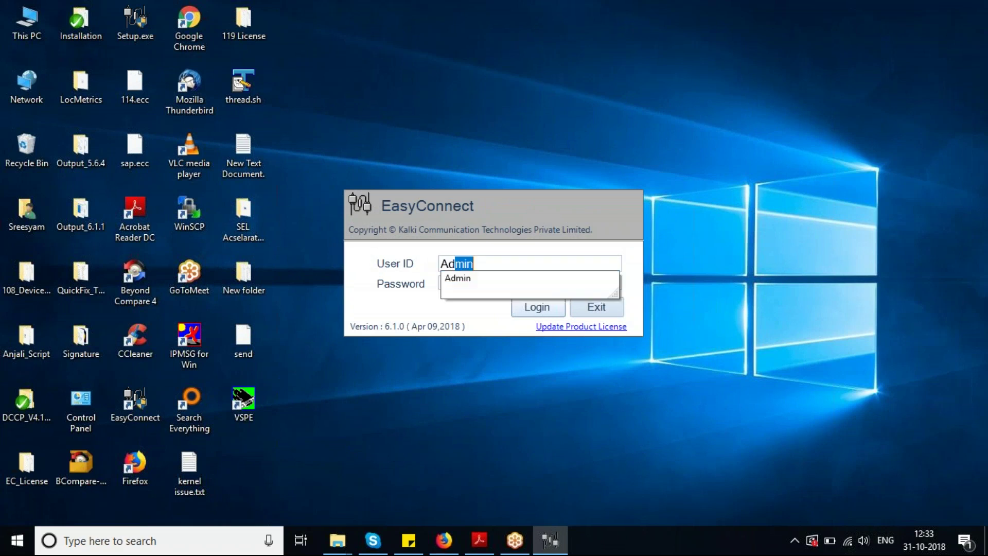
text(min)
key(Tab)
text(admin)
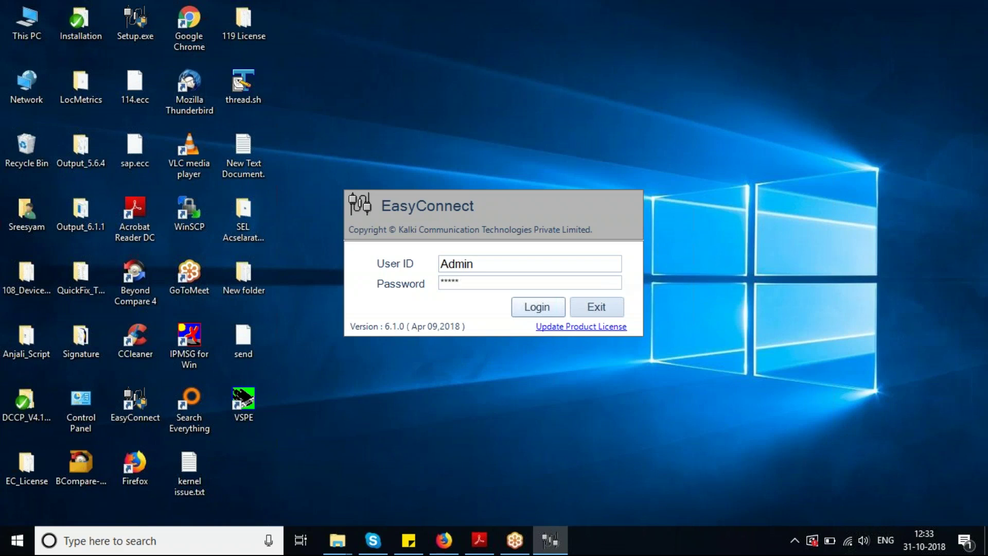
key(BackSpace)
key(BackSpace)
key(BackSpace)
key(BackSpace)
key(BackSpace)
text(admin123)
click(555, 308)
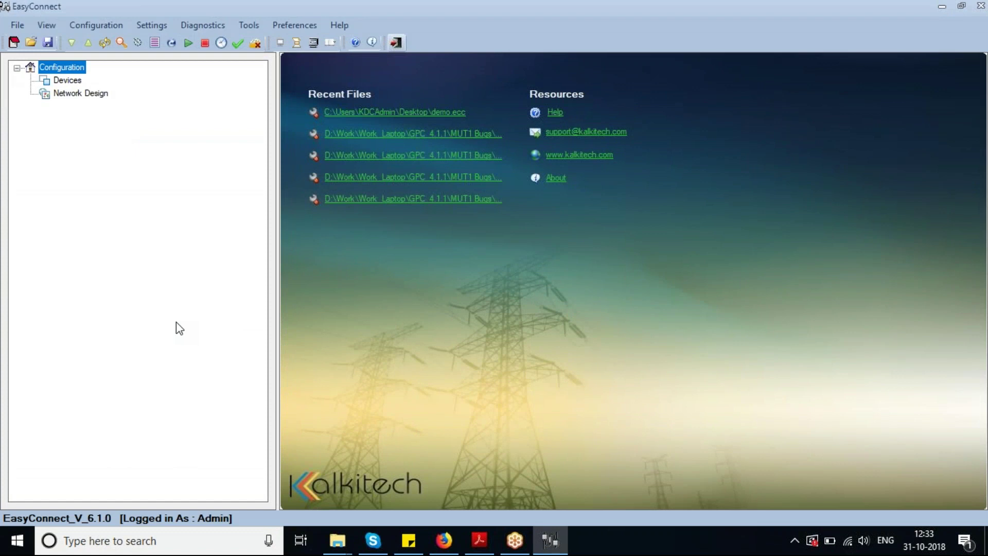
Choose the SYNC3000 Substation Automation series and model SYNC3000-M3 on the Devices page
click(376, 42)
click(564, 314)
click(68, 81)
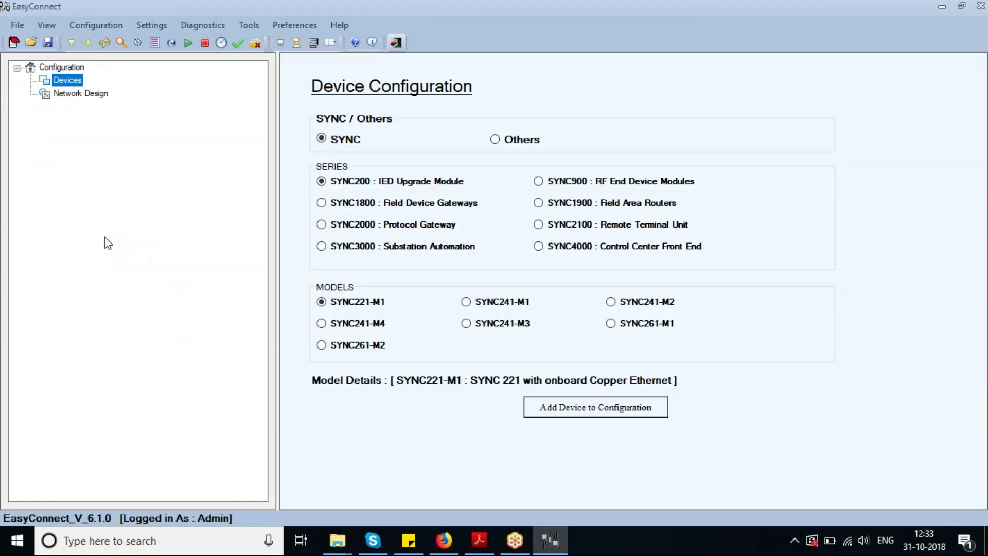
click(322, 247)
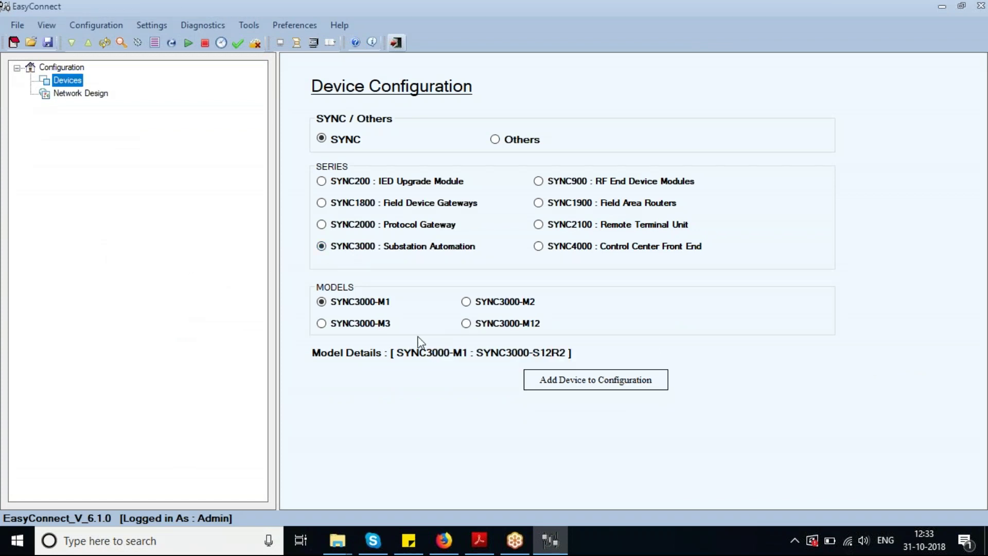
click(368, 324)
Ping the device at 192.168.100.108 from the Run prompt, then close the console
key(super+r)
key(Return)
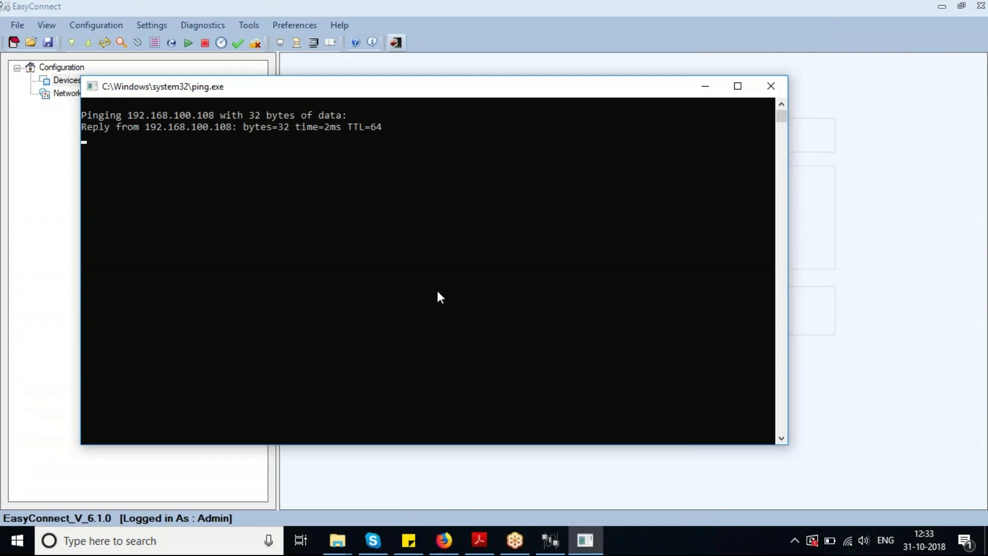
click(779, 98)
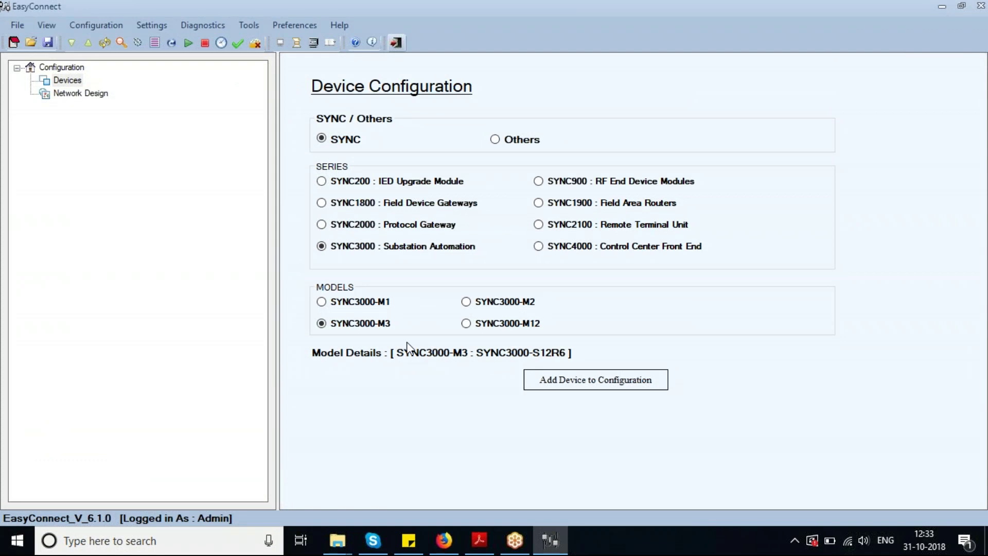
Add the SYNC3000-M3 as device SS1 and open its license settings
click(580, 386)
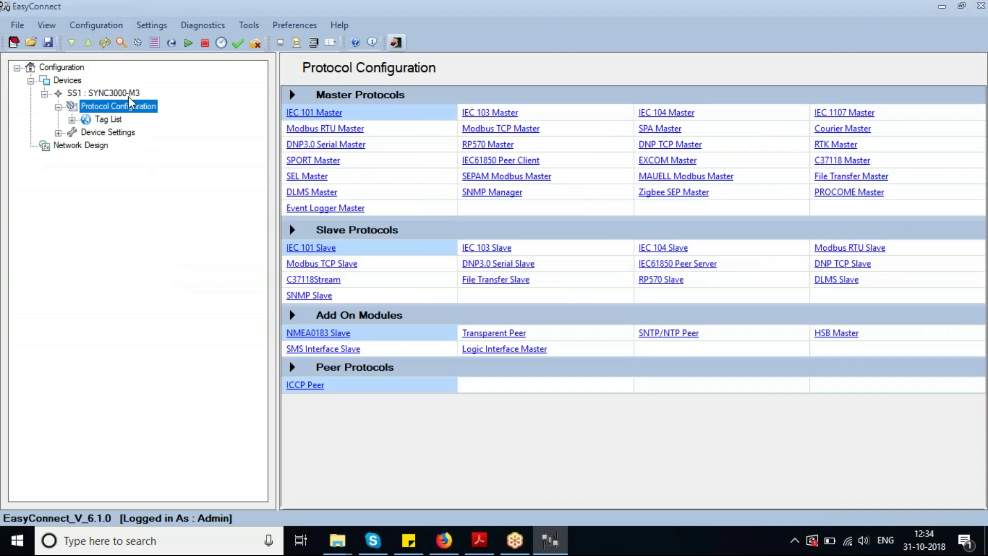
click(123, 92)
click(365, 259)
click(370, 70)
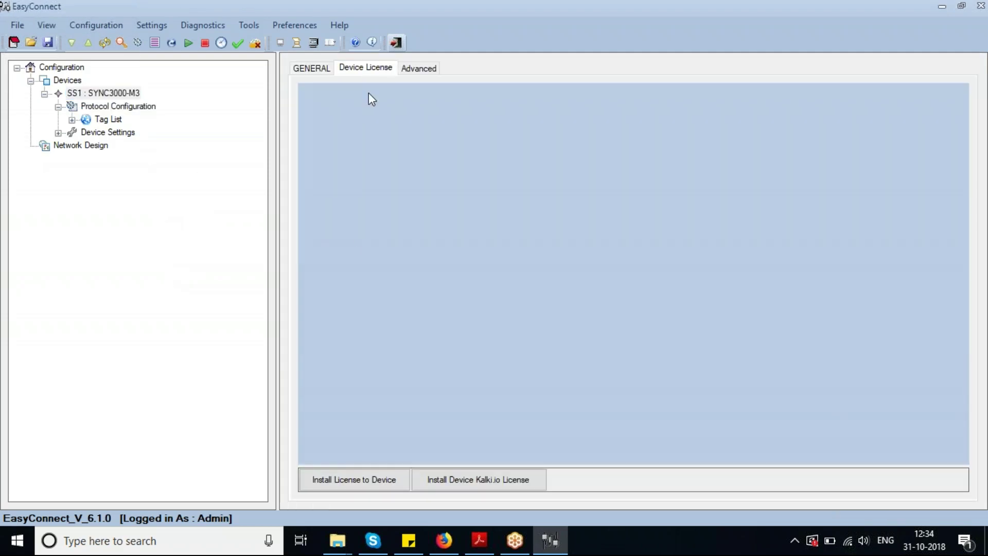
Enter and confirm the admin password to begin installing a device license
click(355, 484)
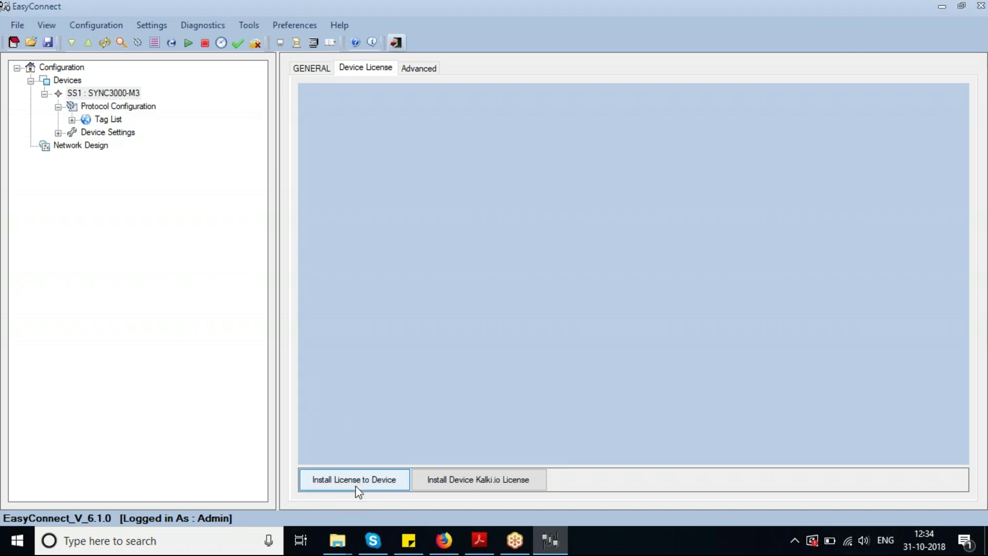
text(***)
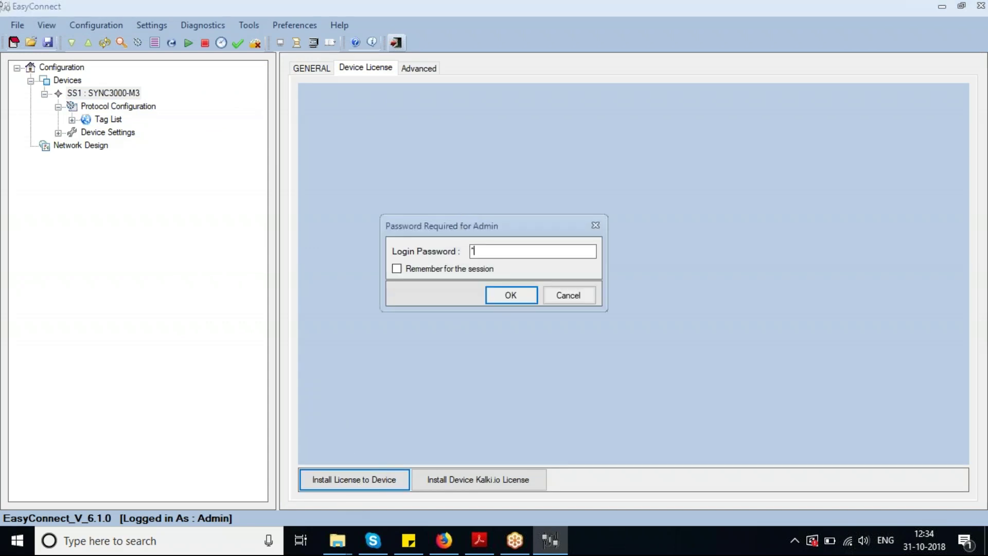
text(**)
click(444, 269)
double_click(501, 251)
text(********)
click(526, 295)
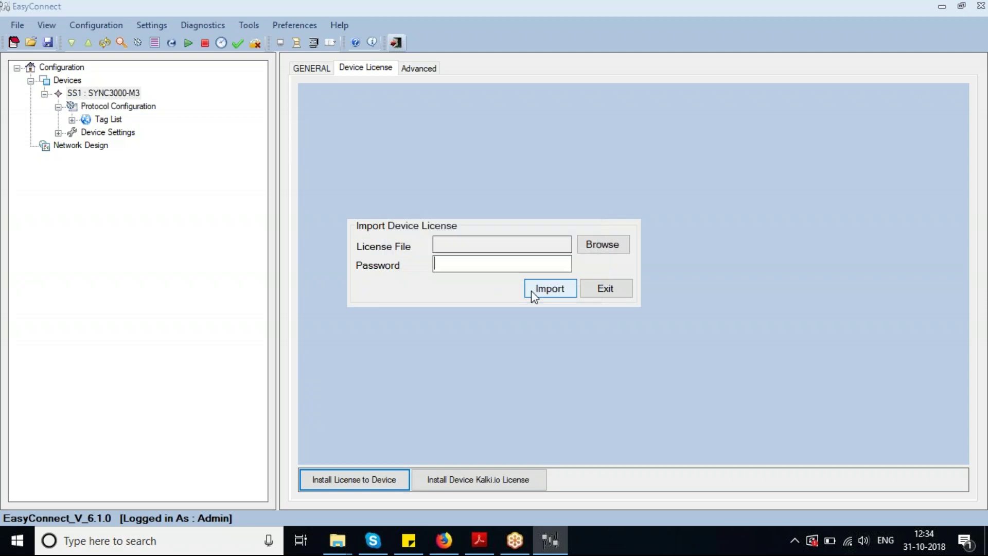
Import the SS1 license file with its password, accepting the license details and warning
click(603, 243)
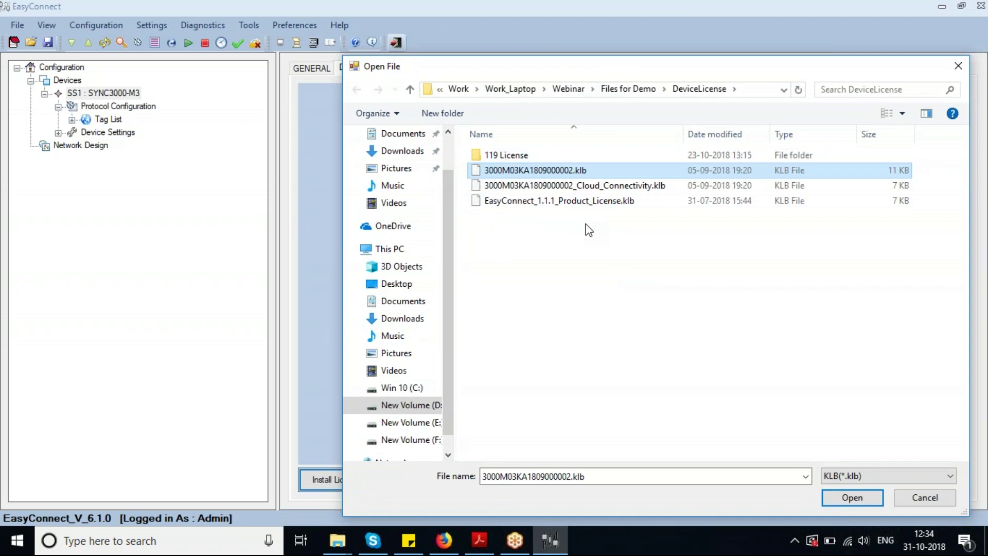
click(841, 498)
click(453, 263)
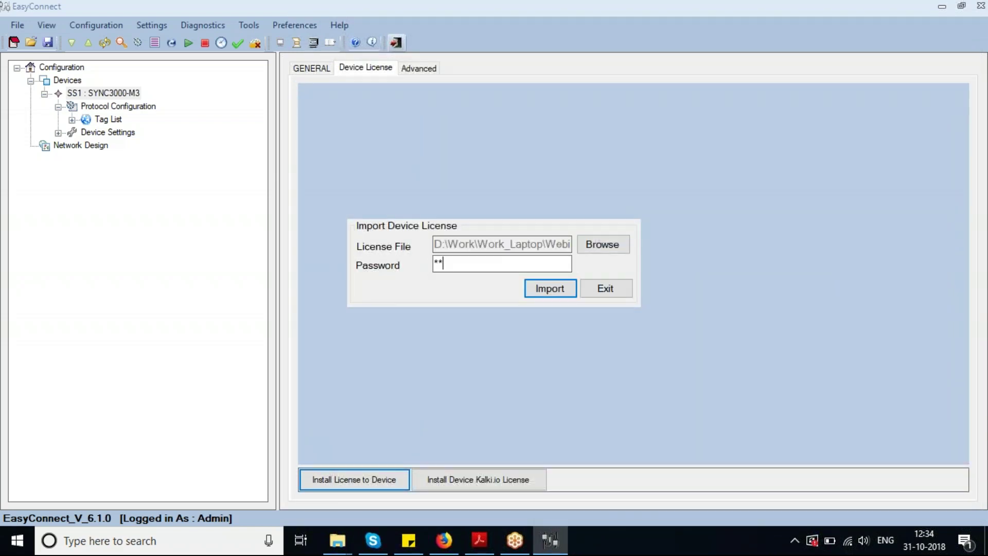
click(529, 289)
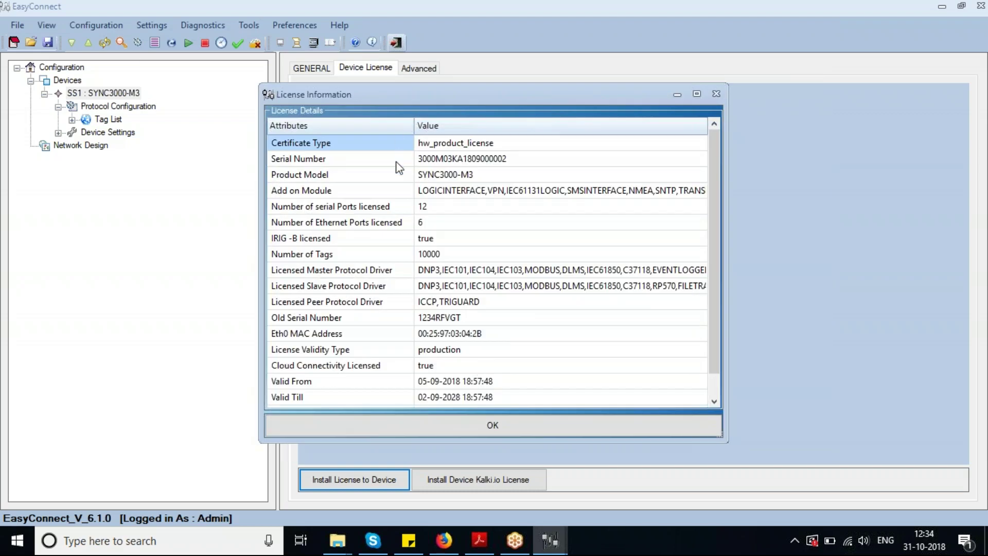
scroll(470, 345, down, 1)
click(456, 419)
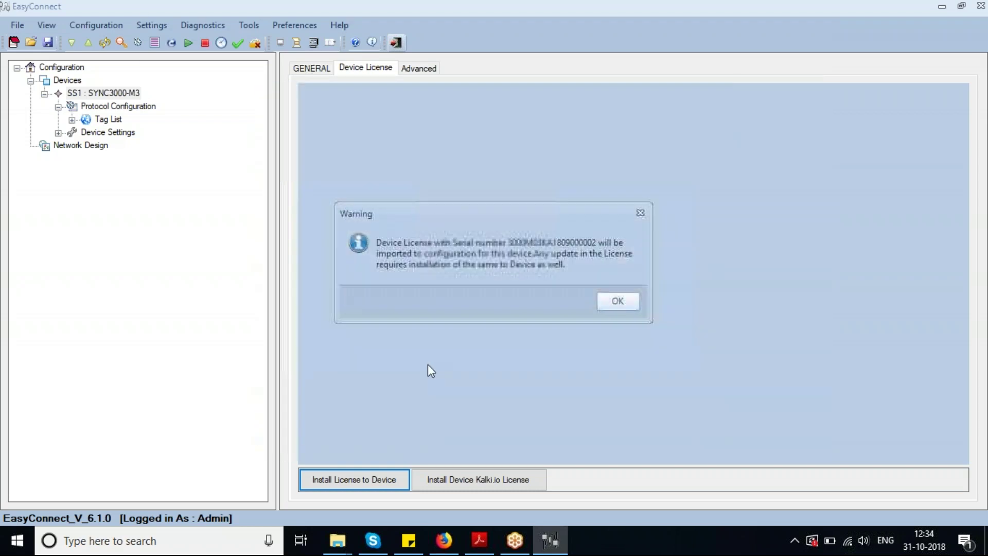
click(611, 298)
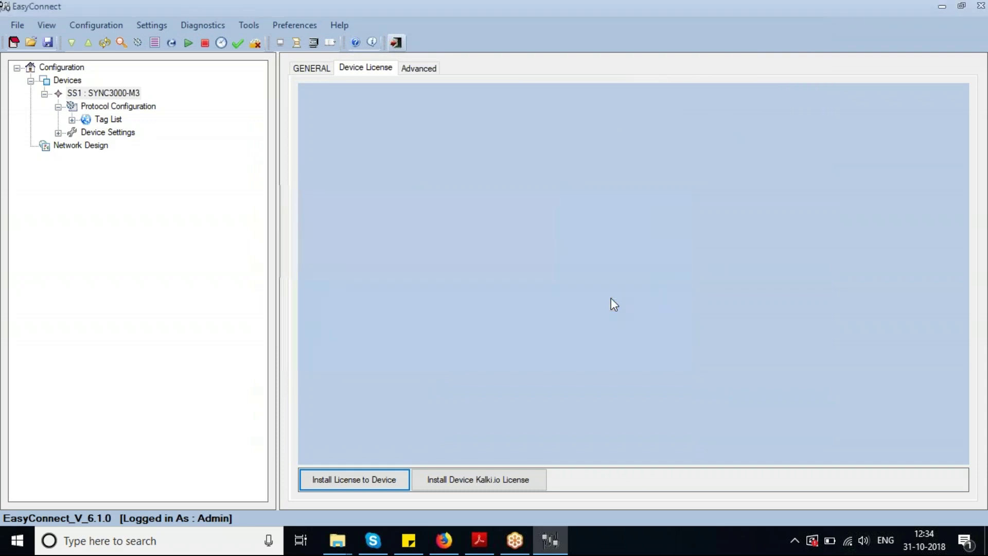
Install the license on the device at 192.168.100.108 and start a continuous ping to it
double_click(585, 258)
text(100.108)
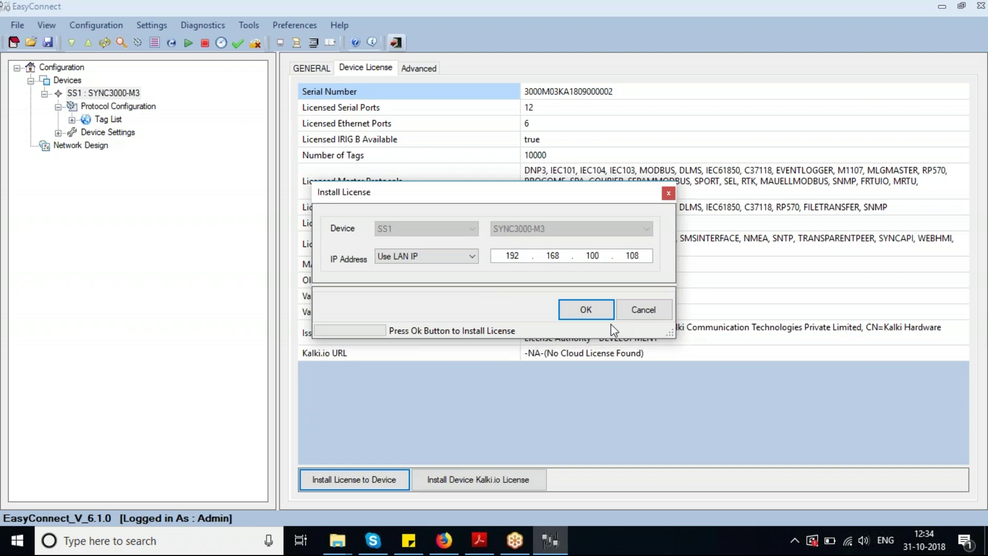
click(603, 311)
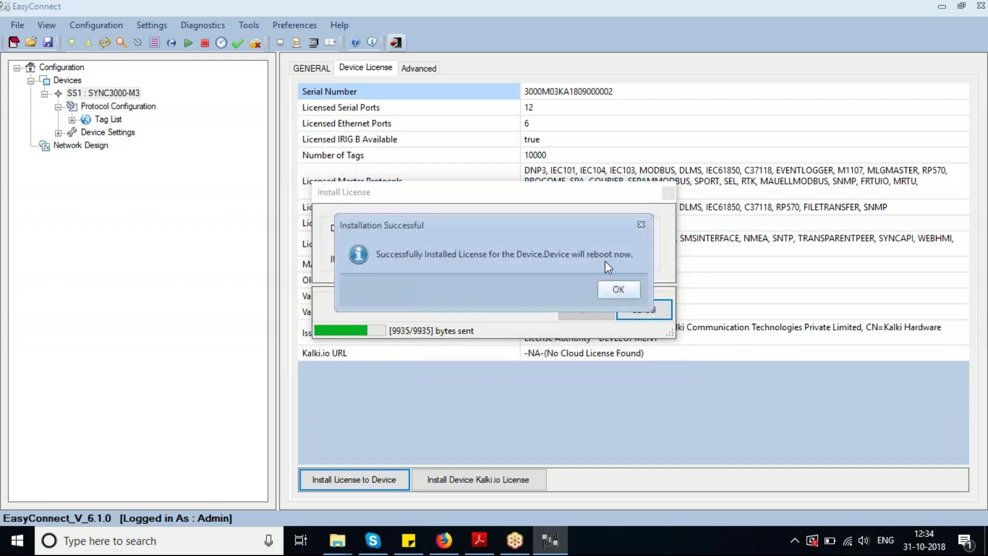
click(610, 292)
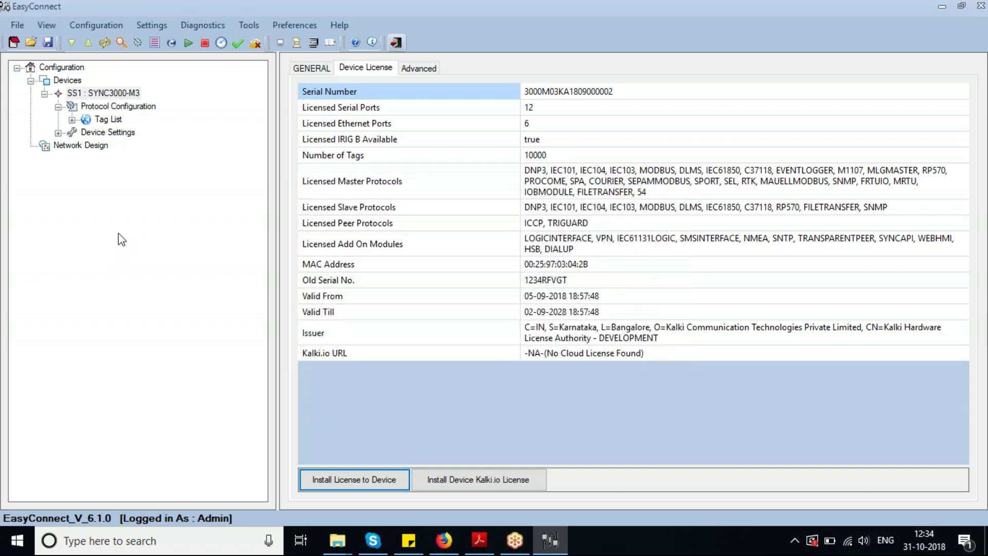
key(super+r)
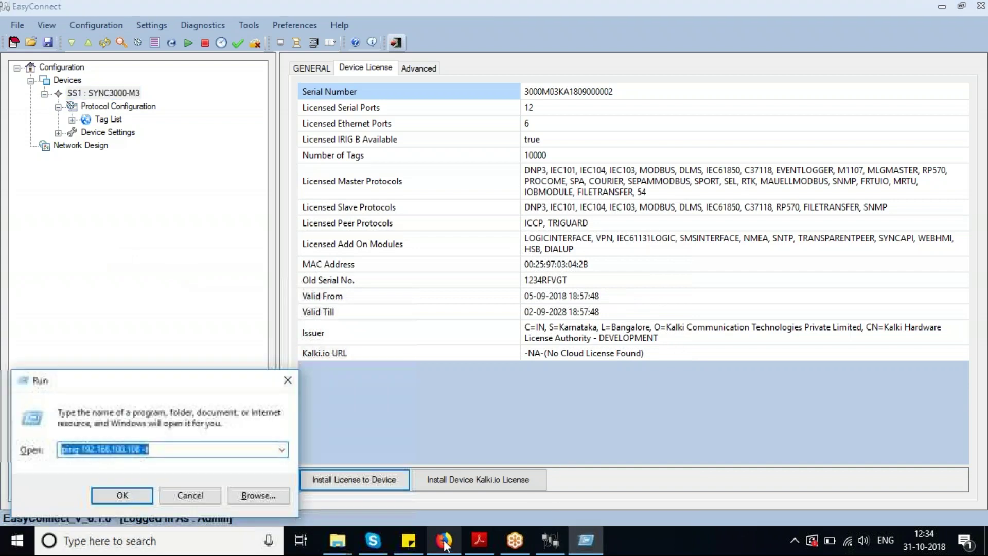
key(Return)
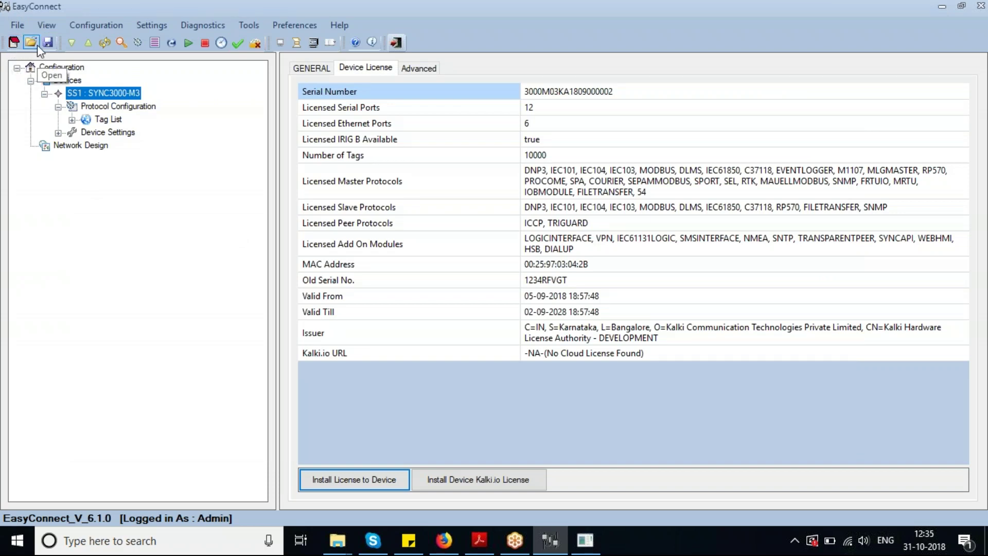
Browse Downloads and Desktop in the Open project dialog, then cancel it
click(37, 45)
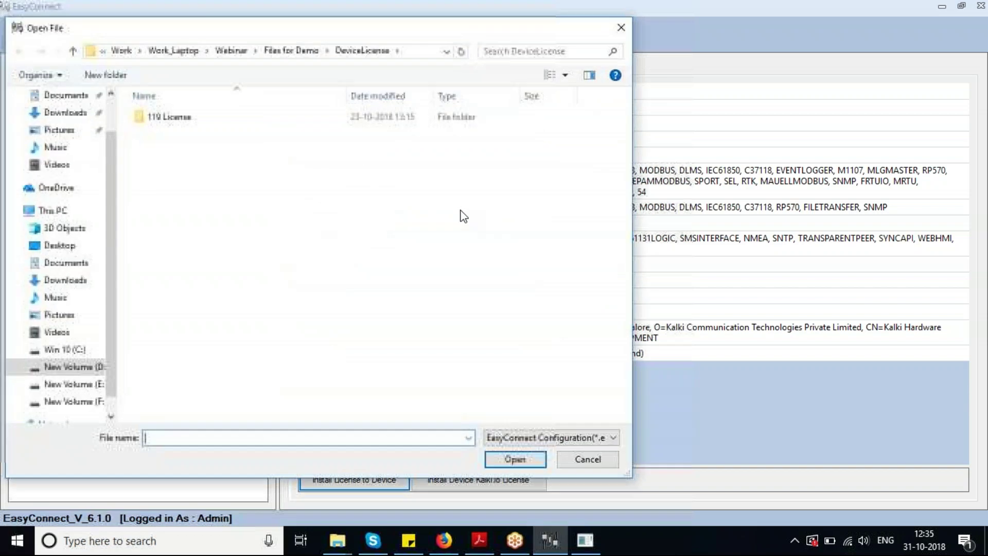
click(76, 117)
click(77, 124)
click(587, 459)
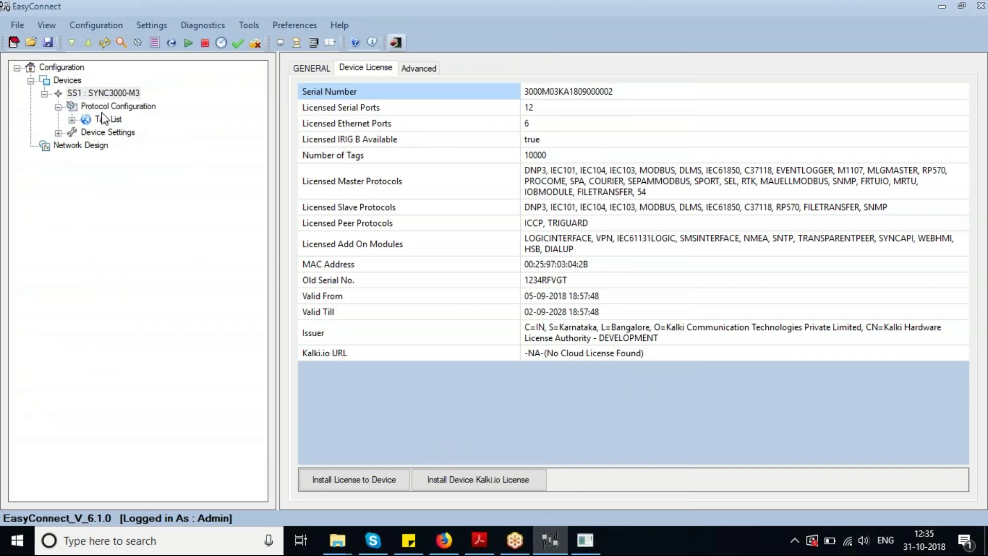
Save the project to the Desktop as new2.ecc
click(52, 43)
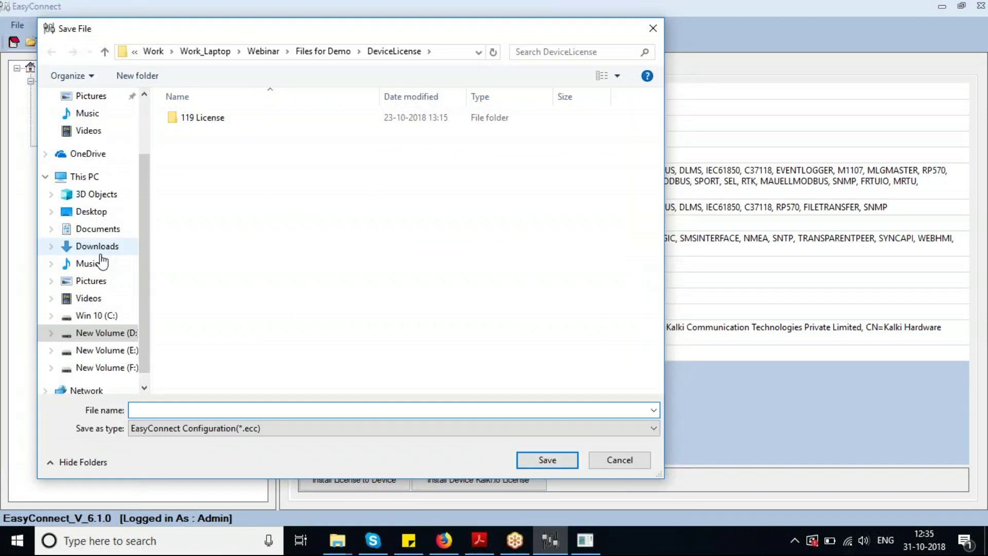
scroll(100, 156, up, 2)
click(93, 125)
click(182, 411)
text(new2)
key(Return)
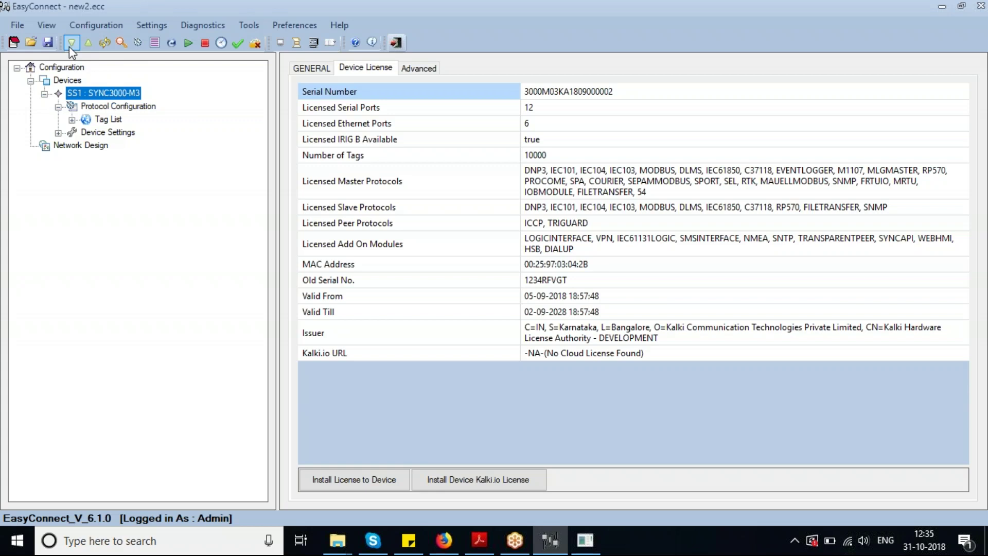
click(105, 44)
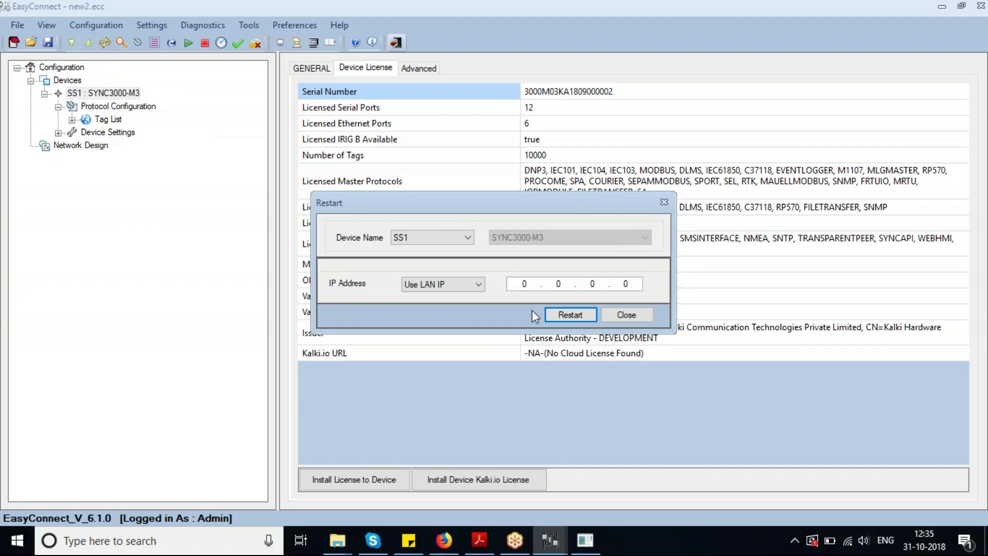
click(517, 287)
drag(490, 199, 463, 197)
click(605, 316)
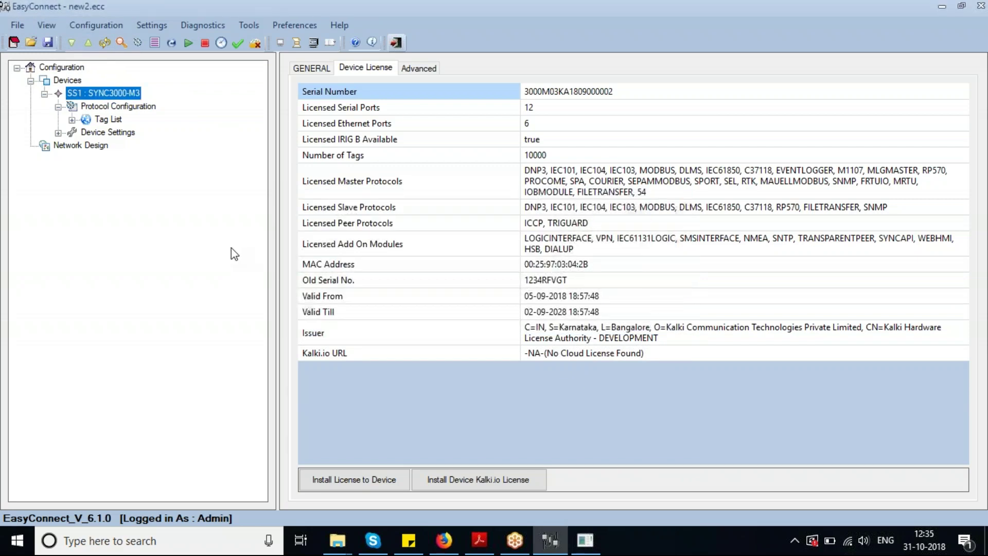
click(137, 41)
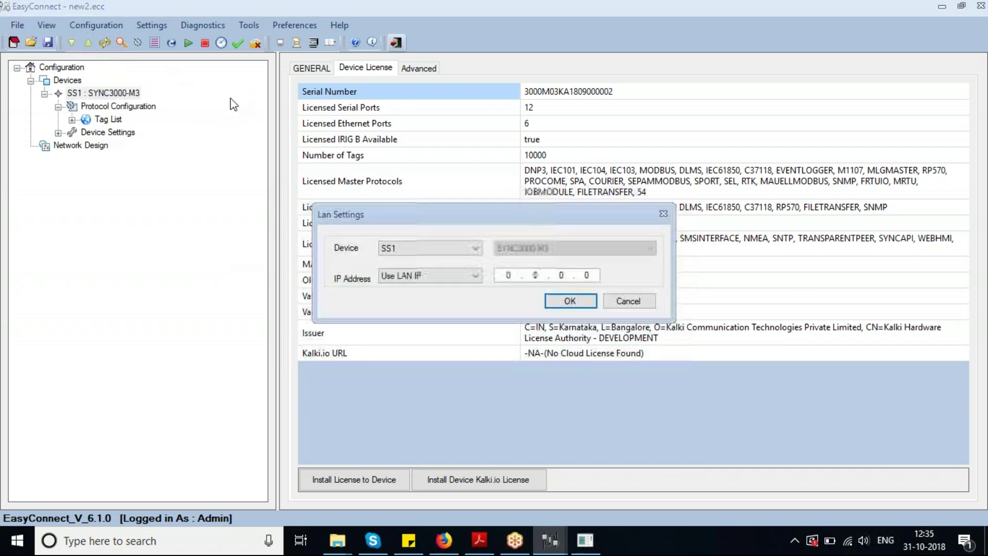
click(619, 303)
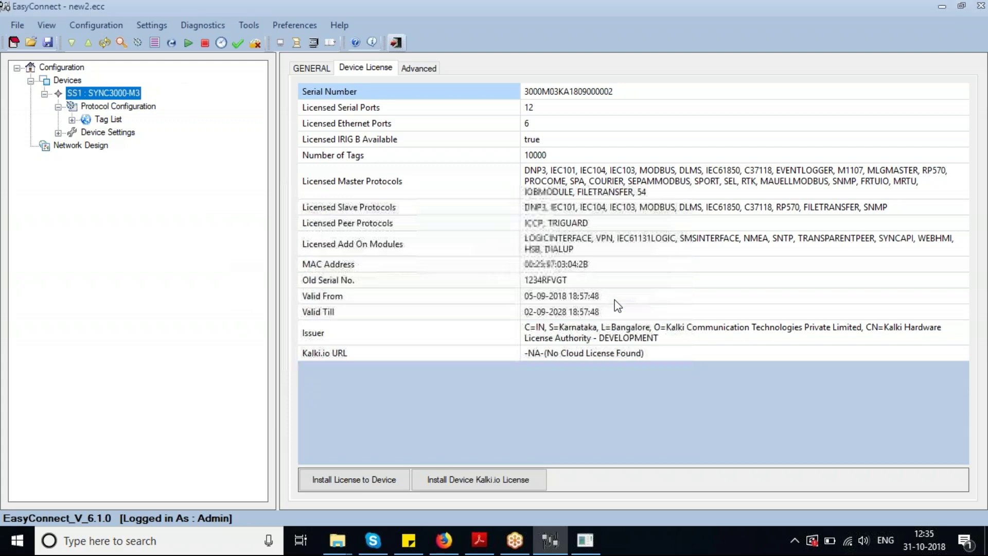
click(127, 45)
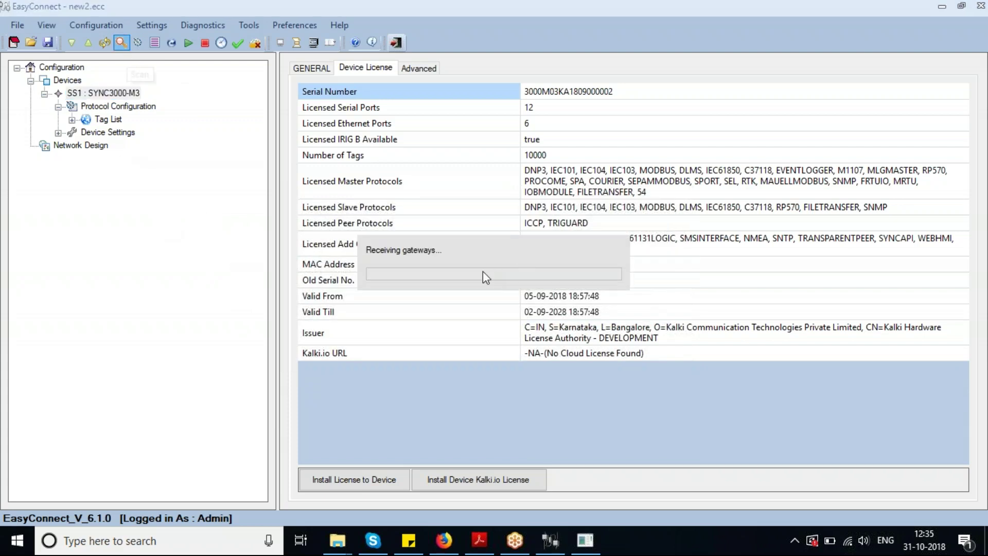
click(582, 549)
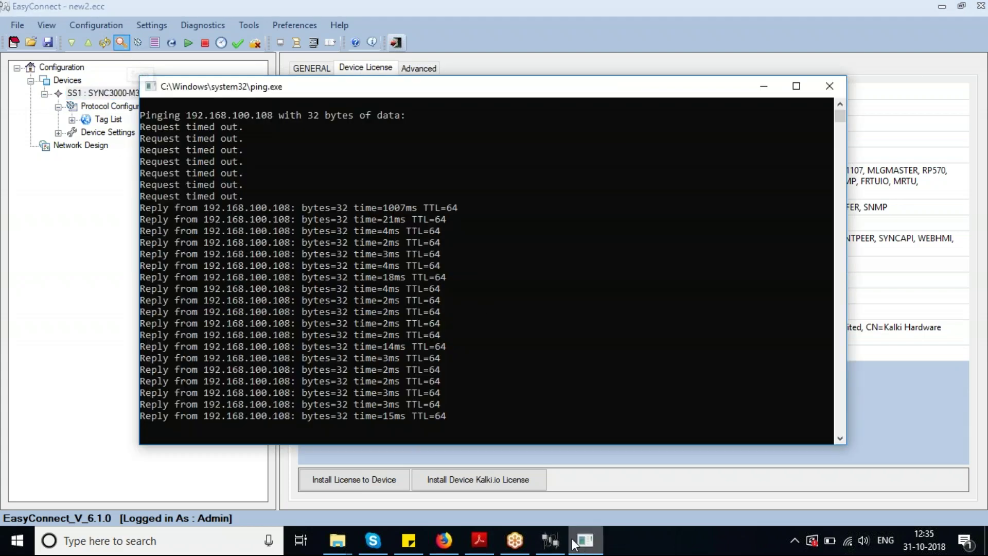
click(763, 86)
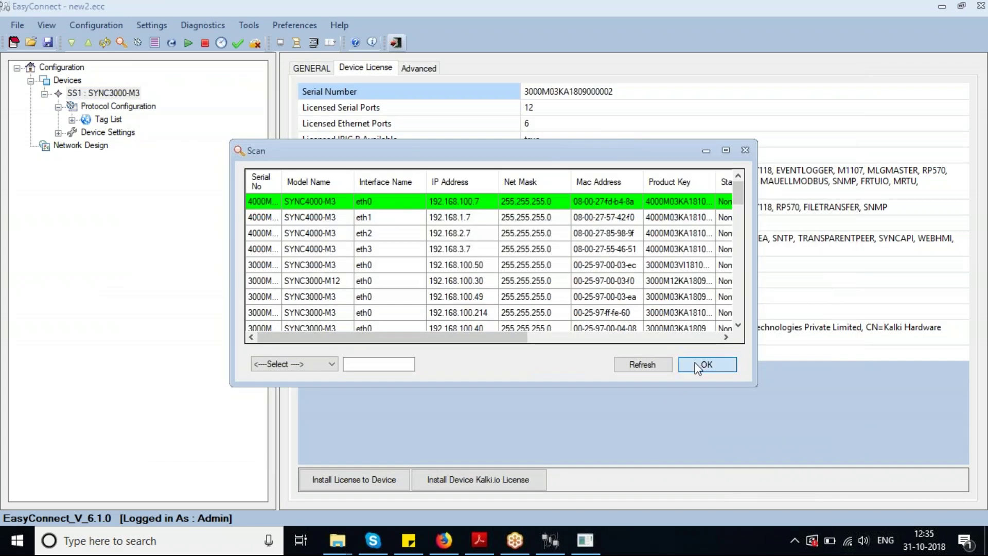
click(698, 369)
click(155, 43)
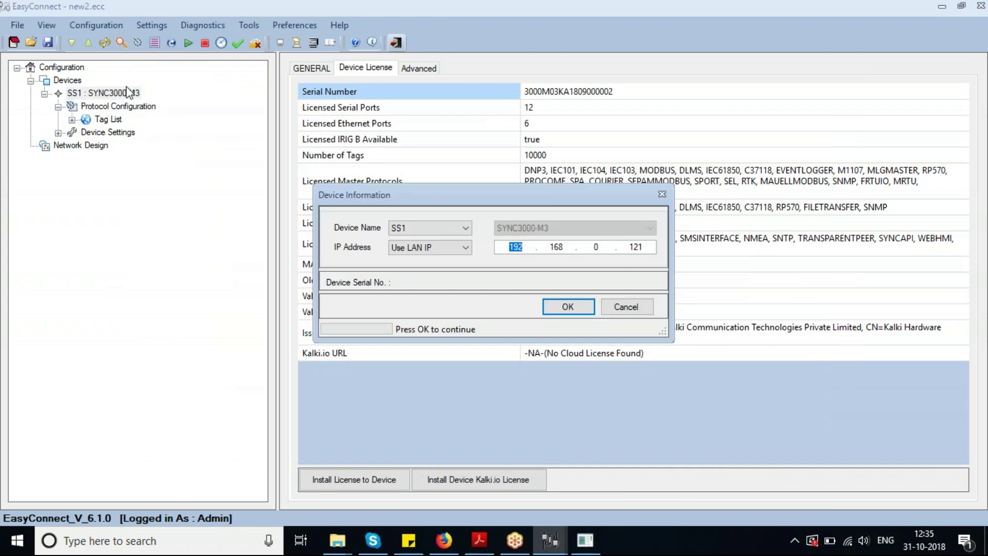
drag(435, 191, 439, 170)
double_click(592, 226)
text(1001)
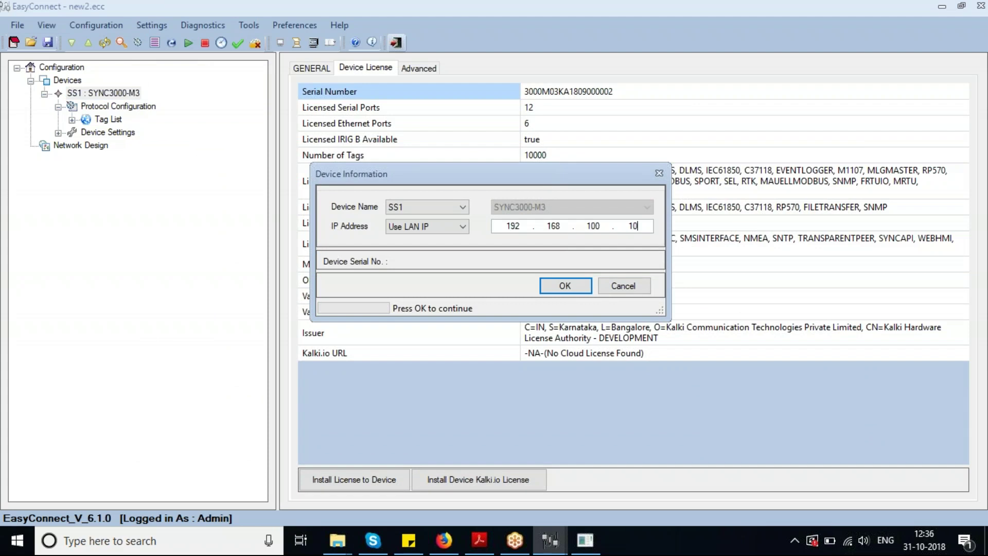
click(570, 281)
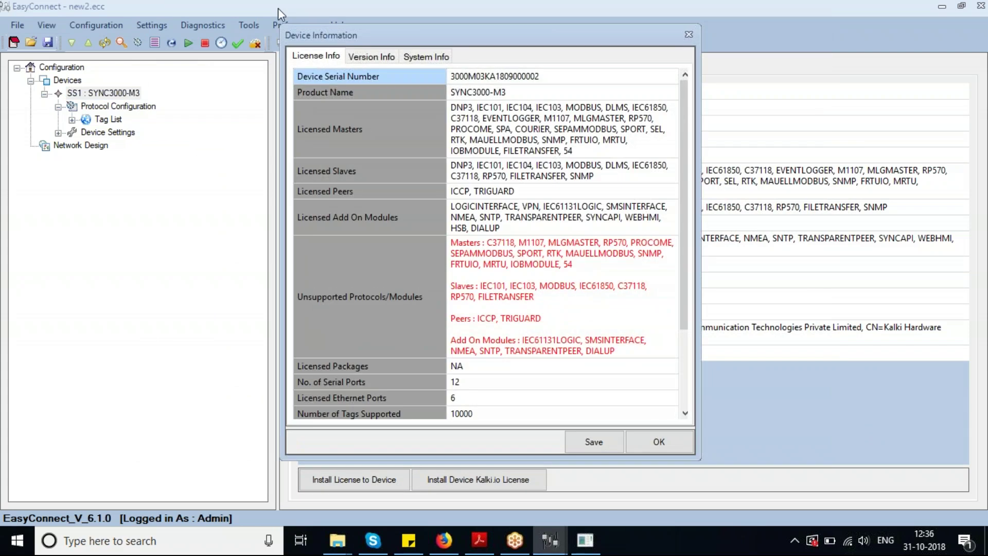
click(500, 125)
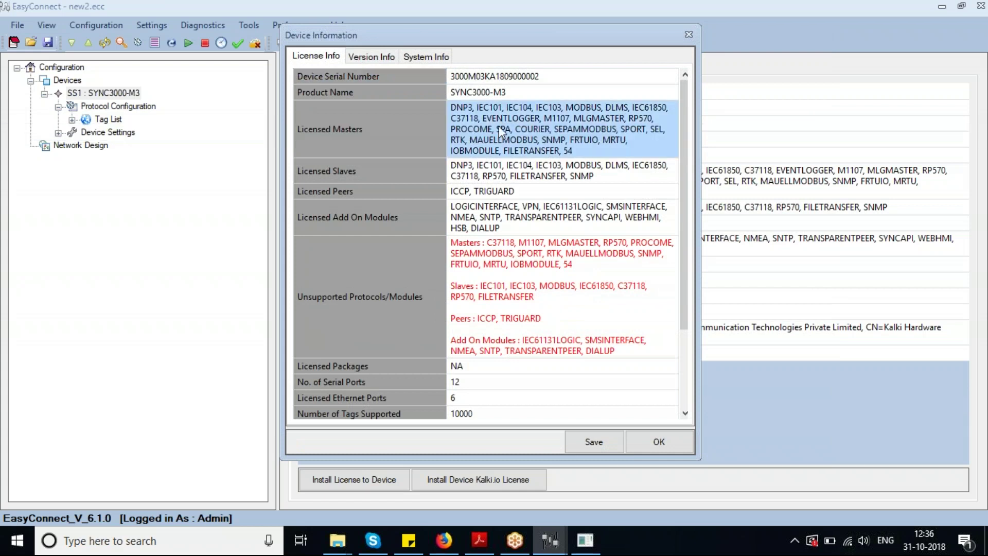
click(502, 219)
click(487, 175)
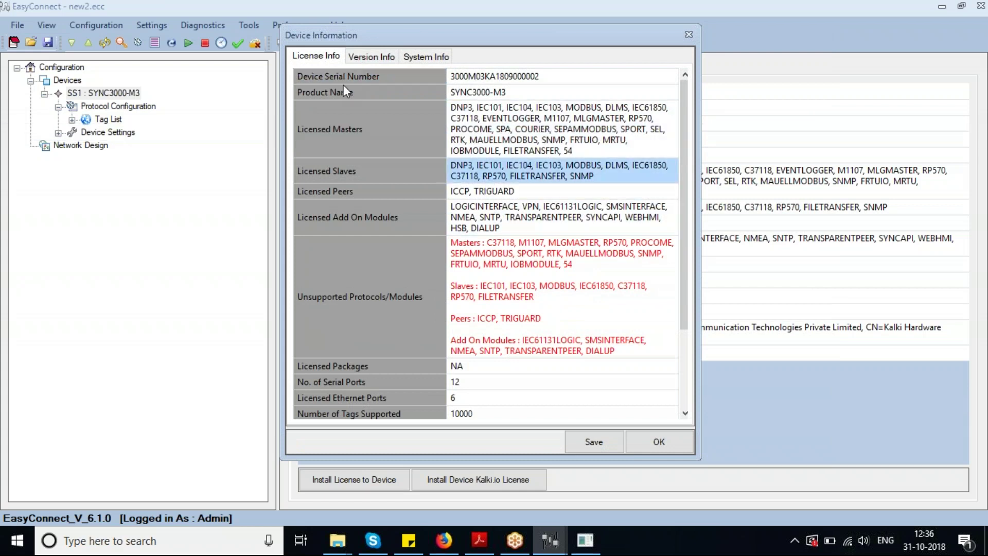
click(385, 56)
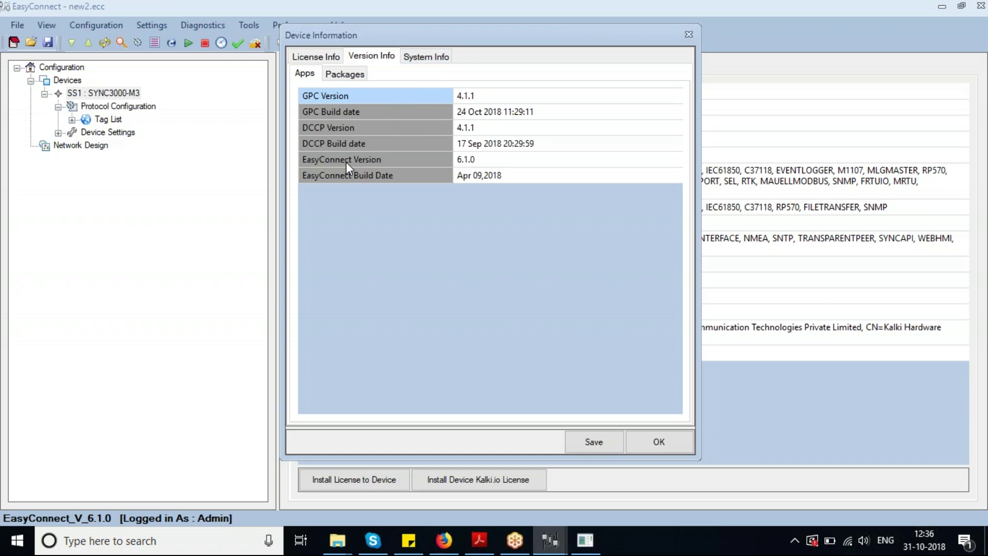
click(430, 57)
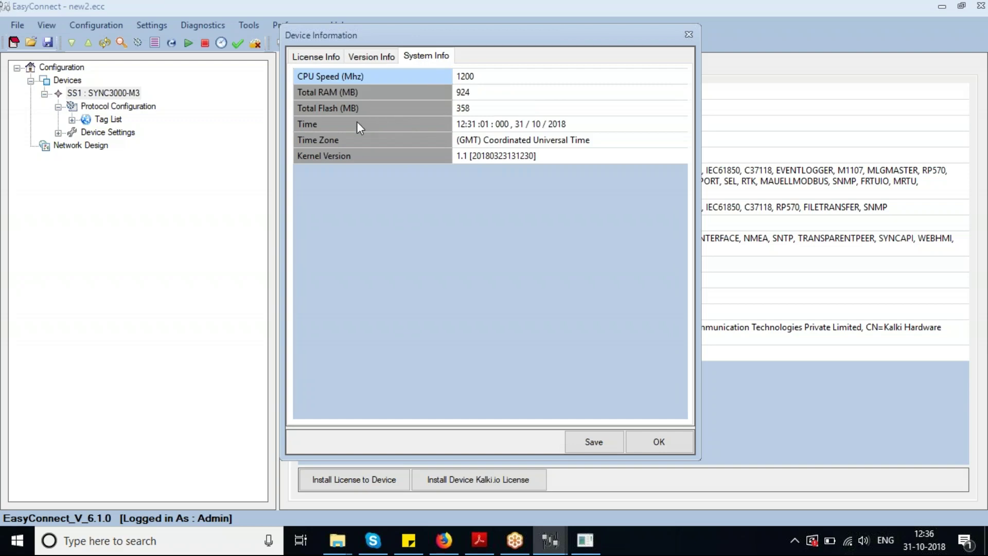
click(371, 56)
click(321, 57)
click(596, 438)
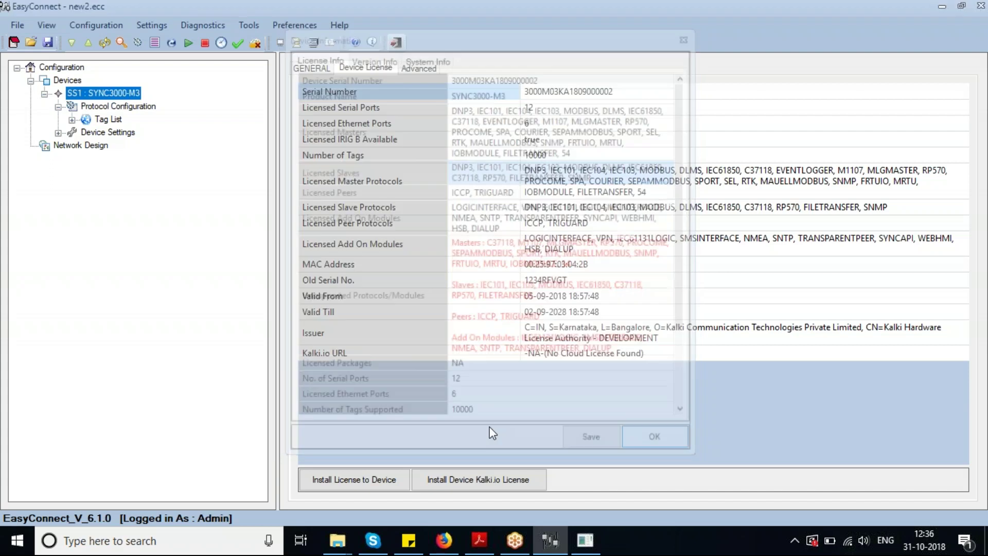
Open the device configuration upload tool from the Devices menu and toolbar, closing it each time
right_click(67, 80)
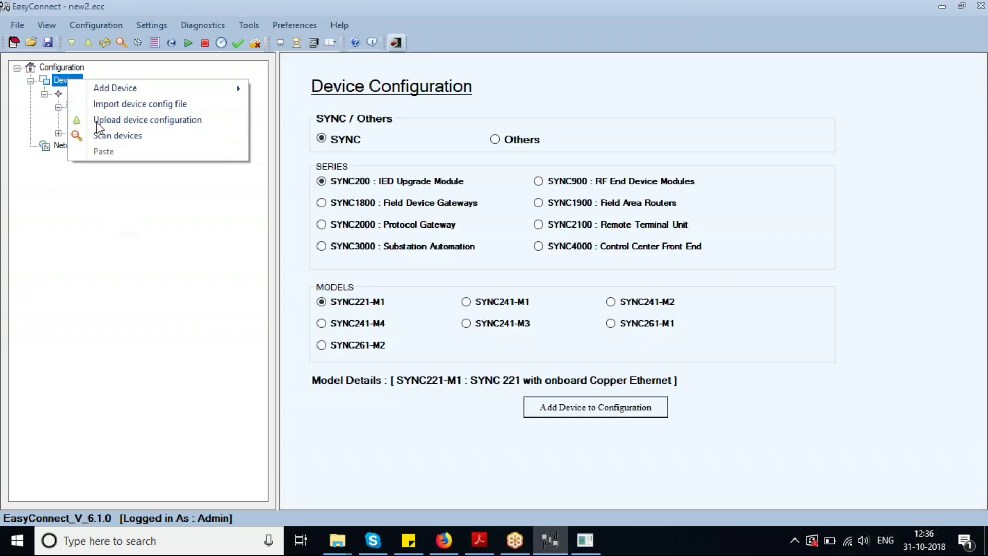
click(99, 121)
click(538, 302)
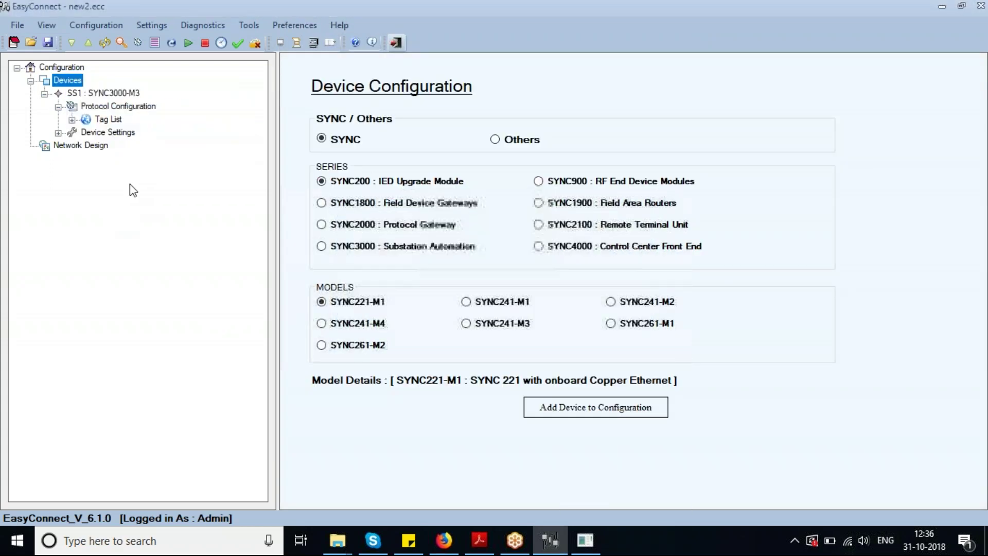
click(85, 45)
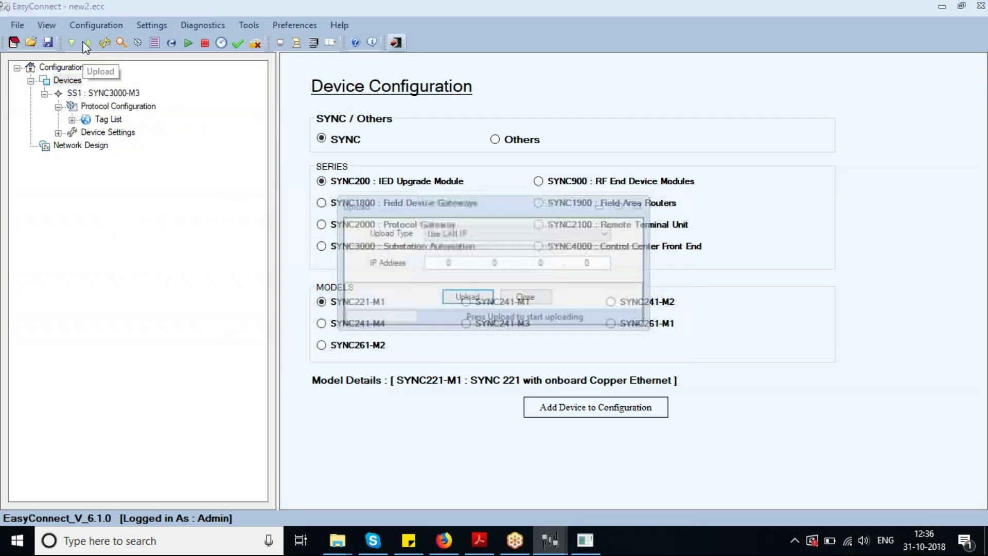
click(526, 297)
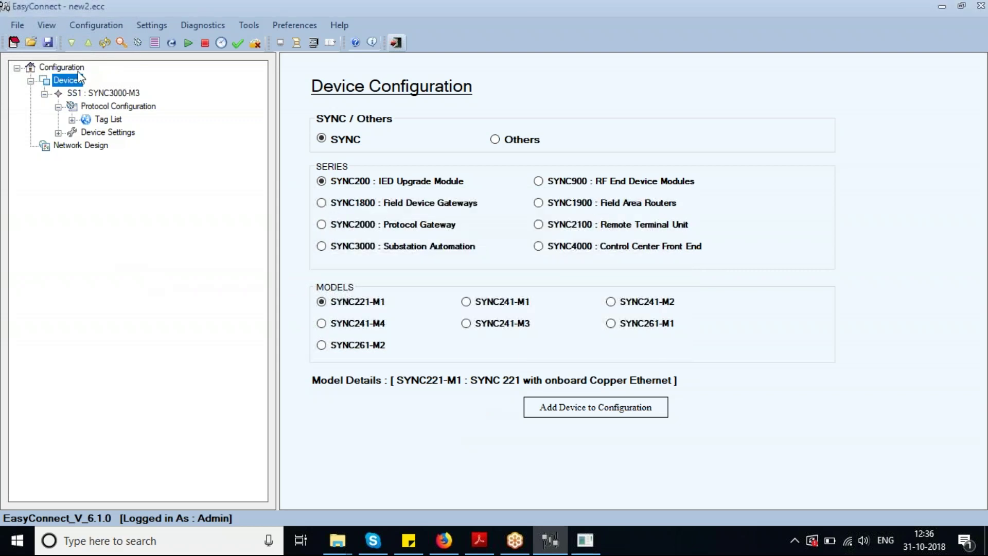
Upload the configuration from 192.168.100.108 and select the new SS2 device
right_click(66, 81)
click(87, 119)
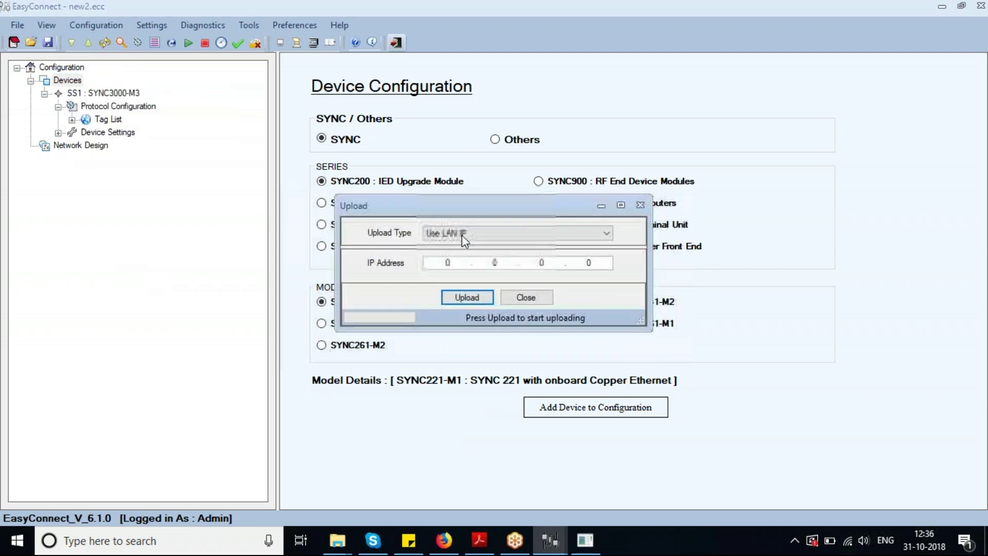
click(442, 268)
text(192.168.100.108)
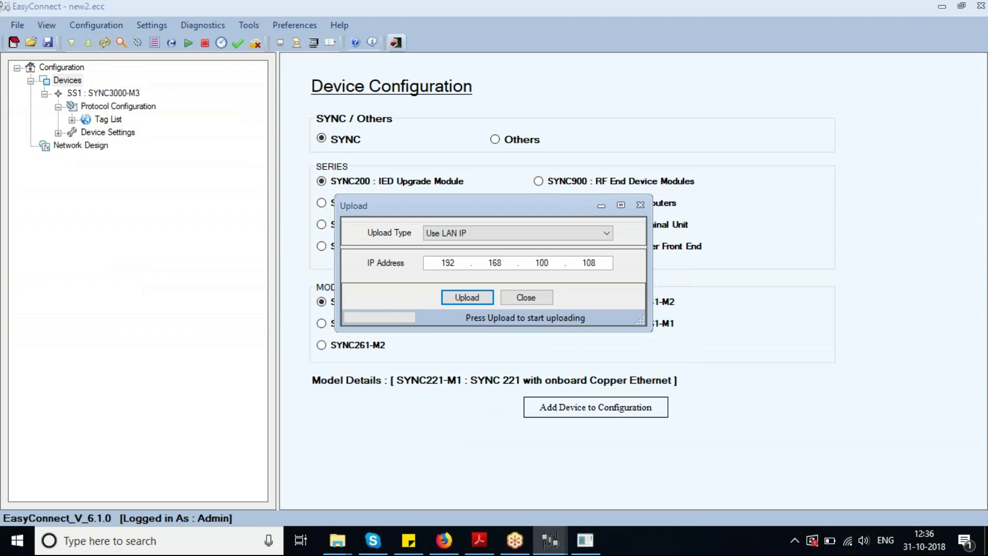
key(Return)
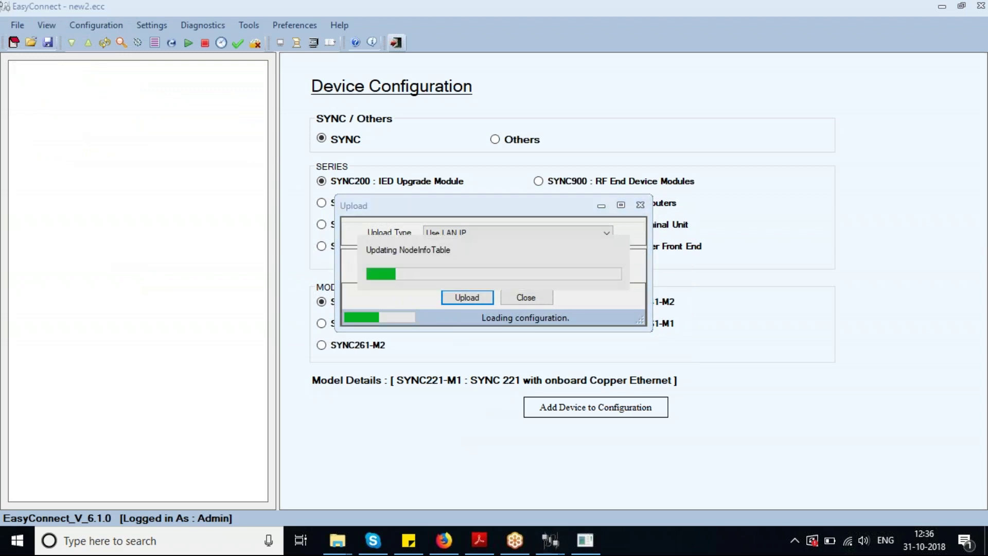
click(122, 145)
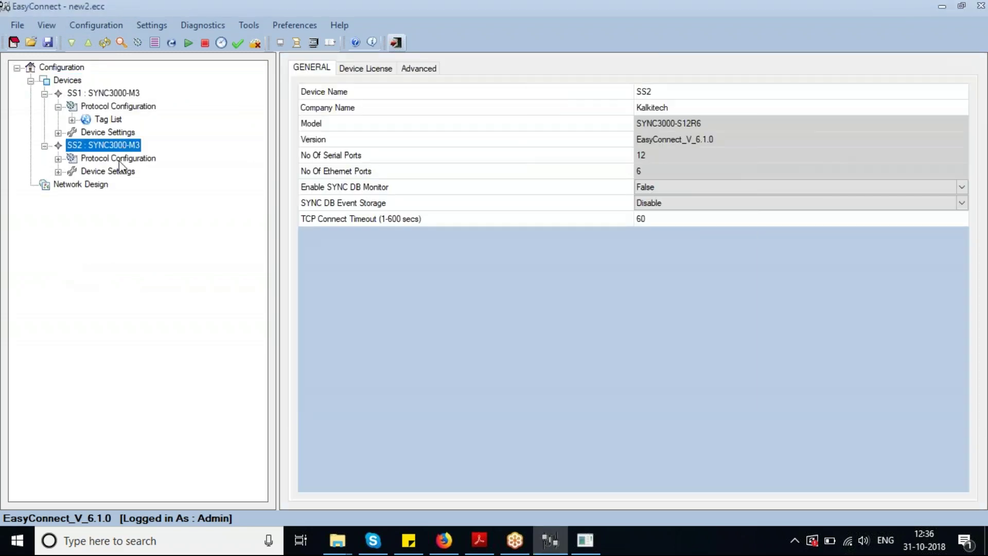
Add a Modbus TCP Master Channel-1 to SS2 with station Node_1 and a profile
click(118, 159)
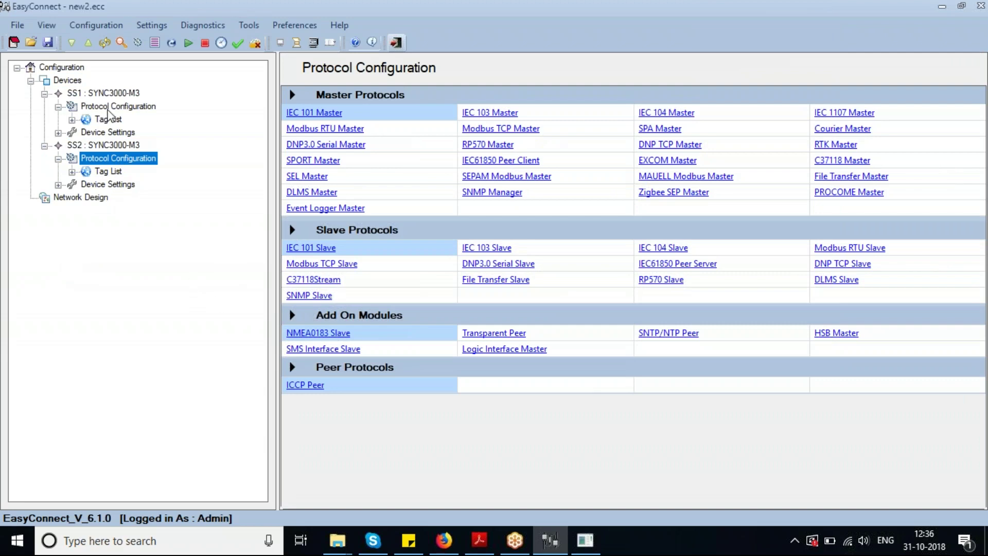
click(108, 108)
click(119, 159)
click(557, 131)
click(128, 160)
right_click(138, 173)
click(142, 177)
right_click(115, 184)
click(135, 195)
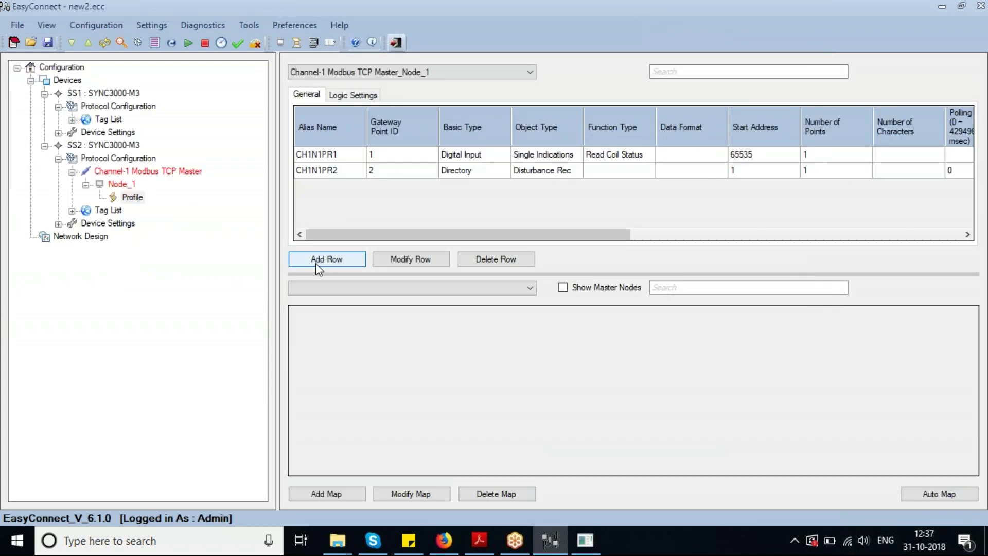
click(316, 264)
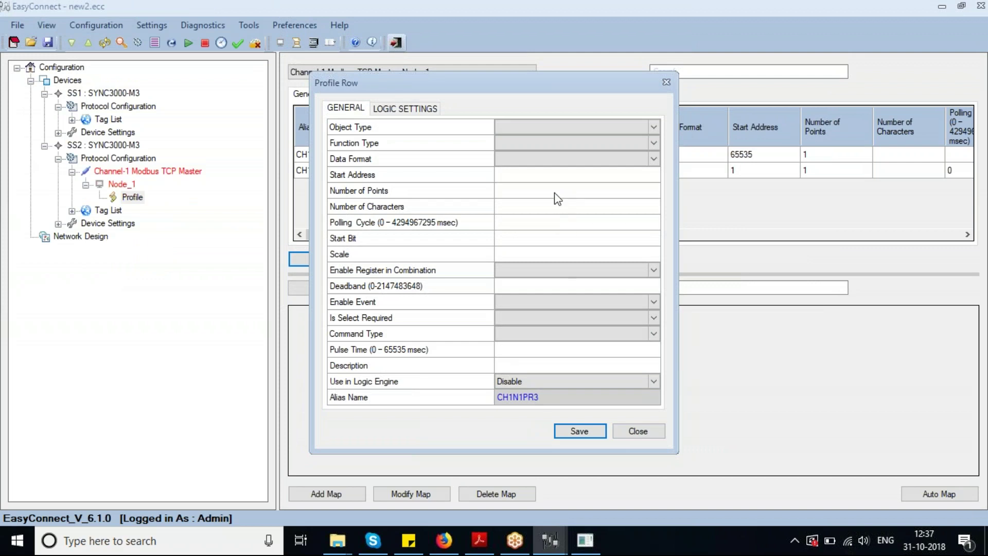
click(636, 432)
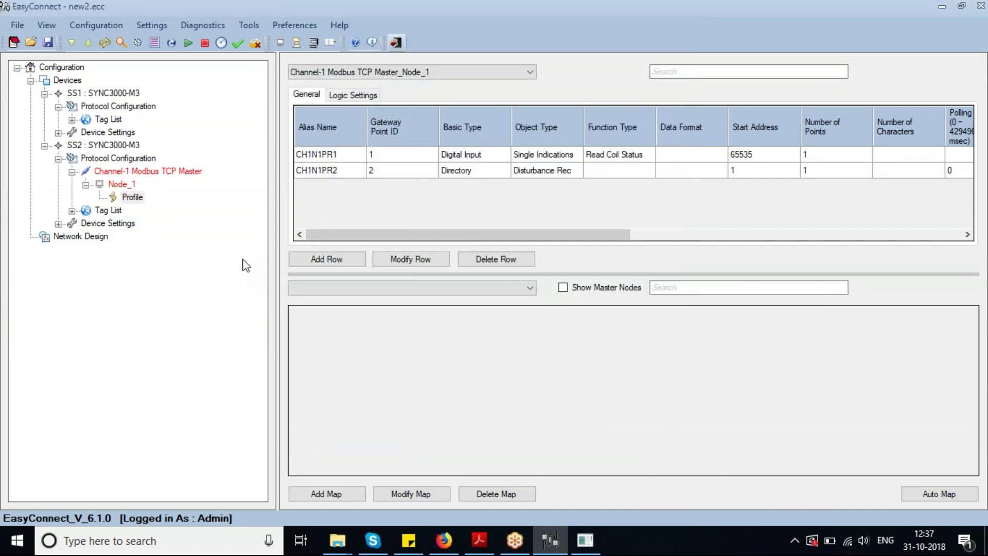
Add a DNP TCP Slave Channel-2 to SS2 with station Node_2 and a profile
click(140, 160)
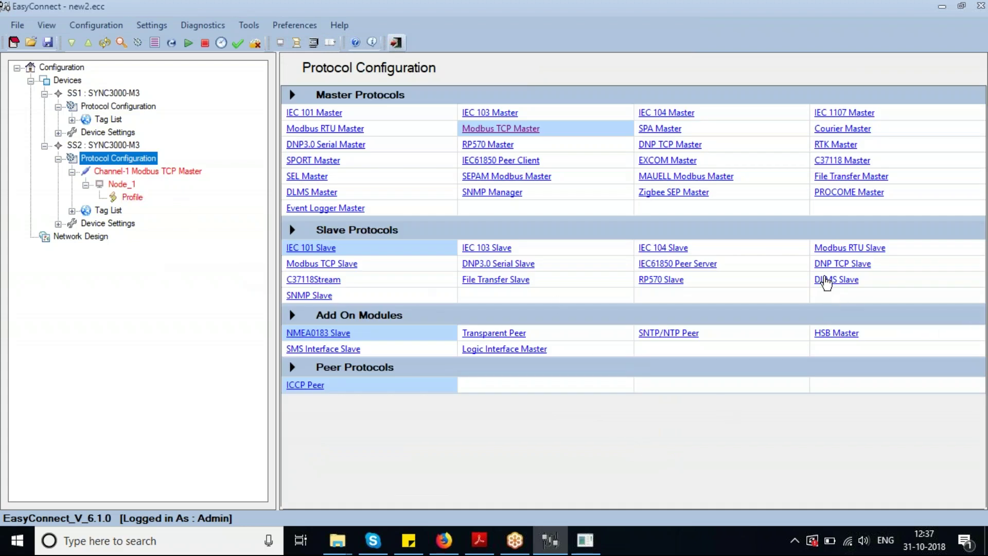
click(848, 272)
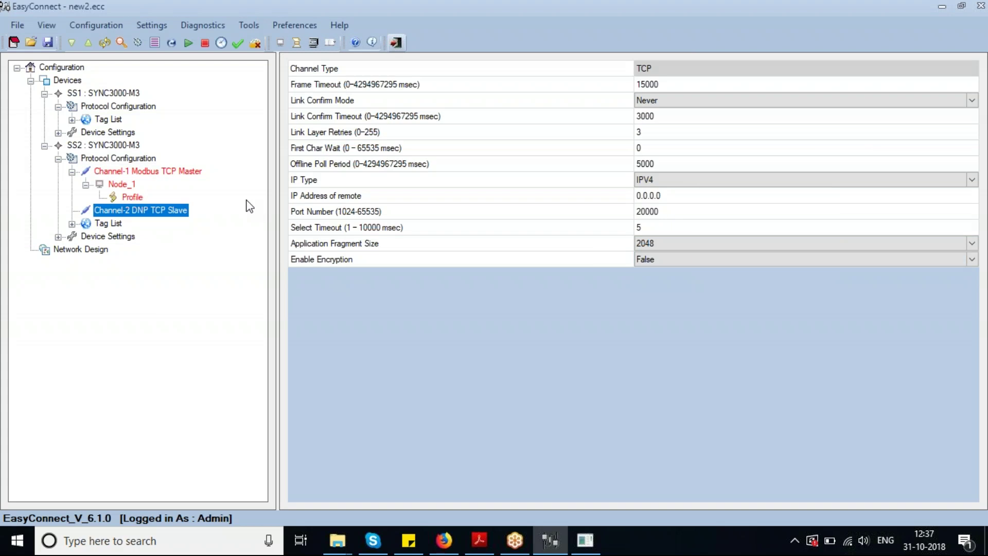
right_click(160, 212)
click(187, 220)
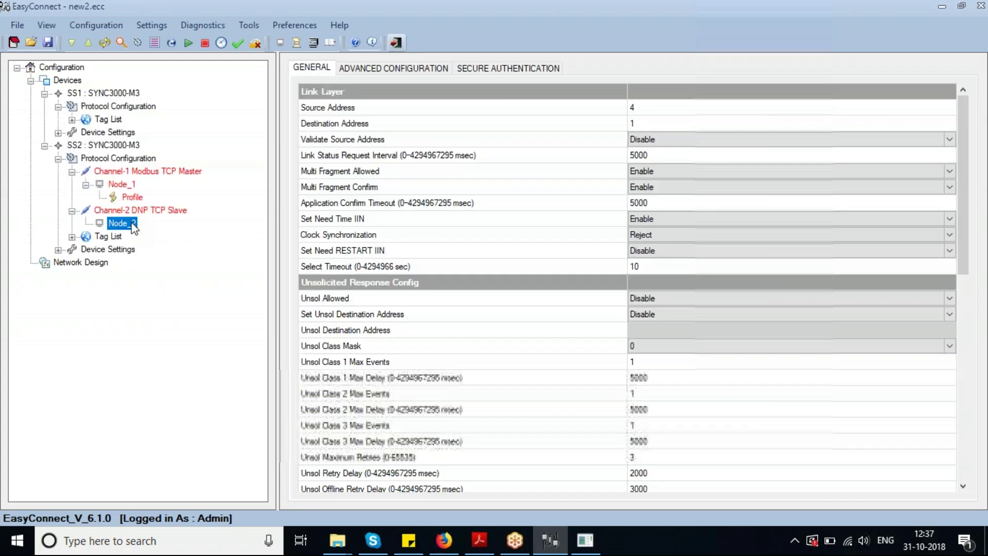
right_click(131, 228)
click(170, 234)
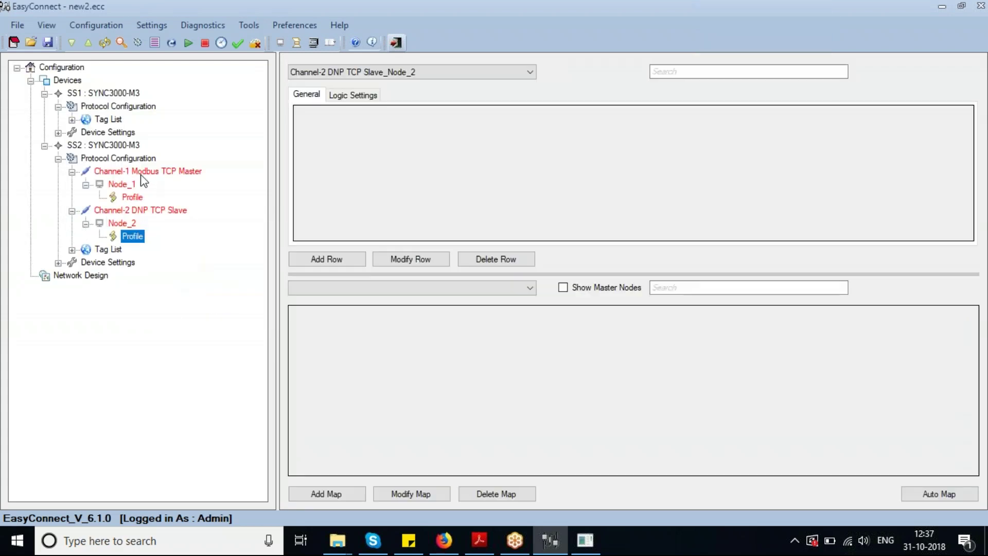
Open the Download To Device dialog for SS2
click(131, 165)
click(125, 145)
right_click(124, 145)
click(164, 153)
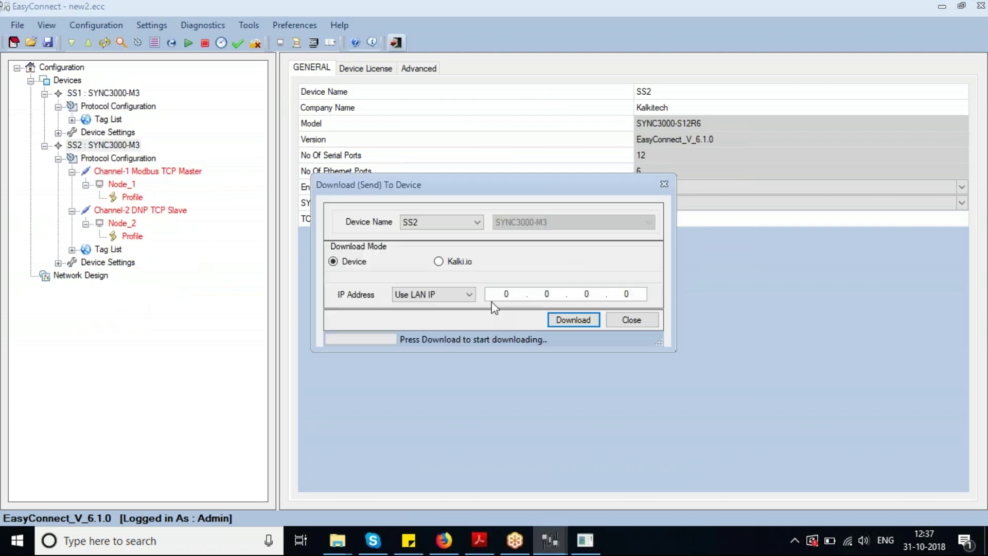
Download and apply SS2's configuration (8548 bytes) to 192.168.100.108, then start LAN Settings
click(498, 295)
text(192.168.100108)
key(Return)
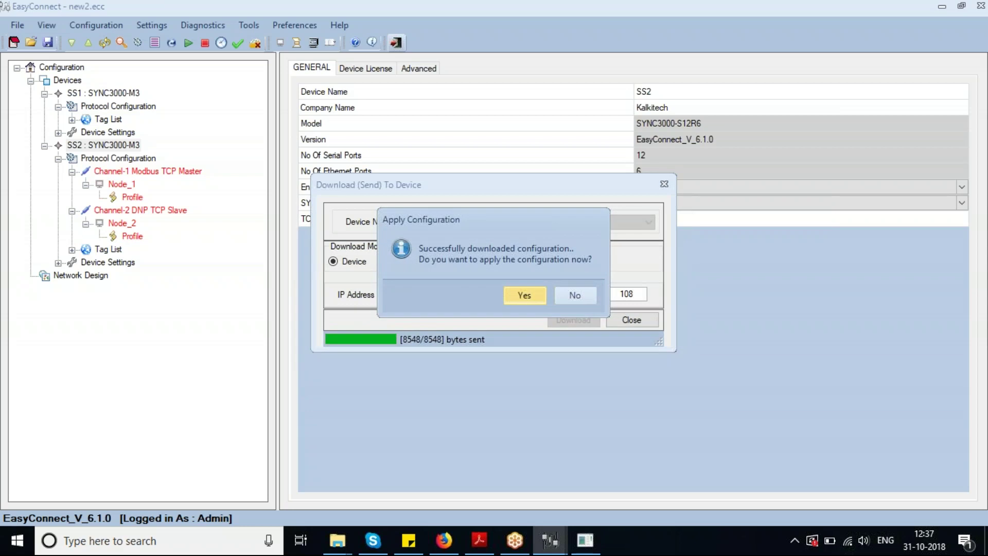
key(Return)
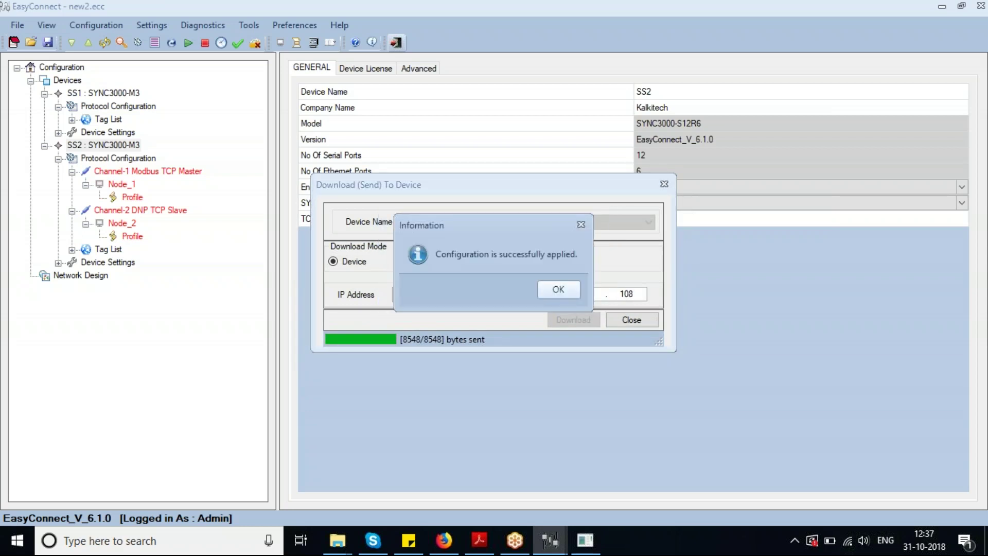
click(561, 290)
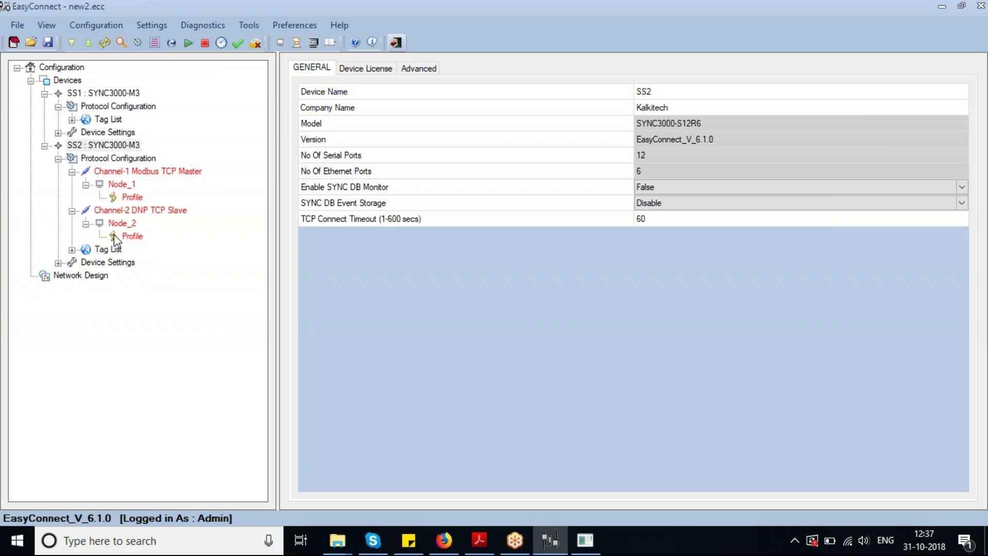
click(138, 43)
click(508, 275)
Read SS2's eth0–eth5 LAN settings from the device, check eth0 at 192.168.100.108, then close
text(192168100100)
key(Return)
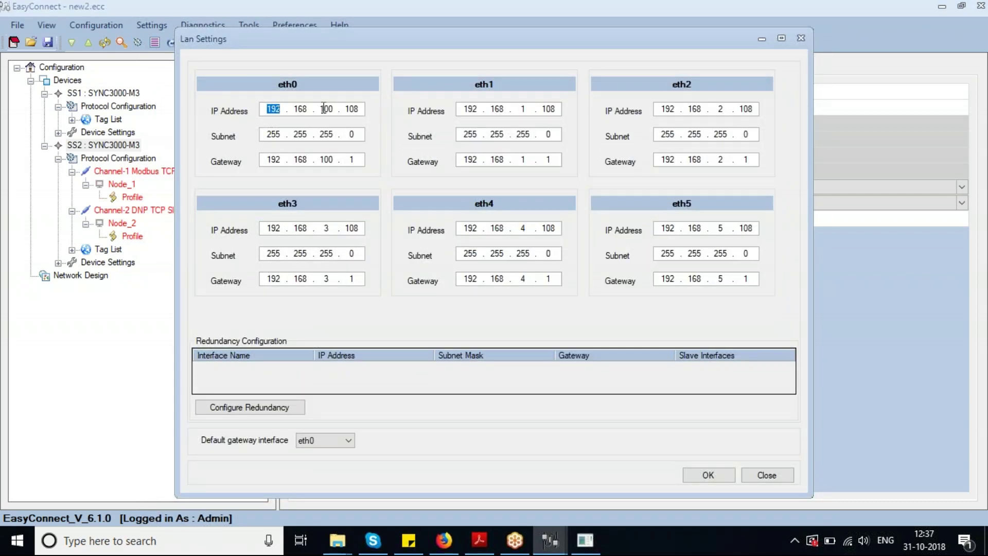
click(323, 109)
drag(403, 39, 417, 39)
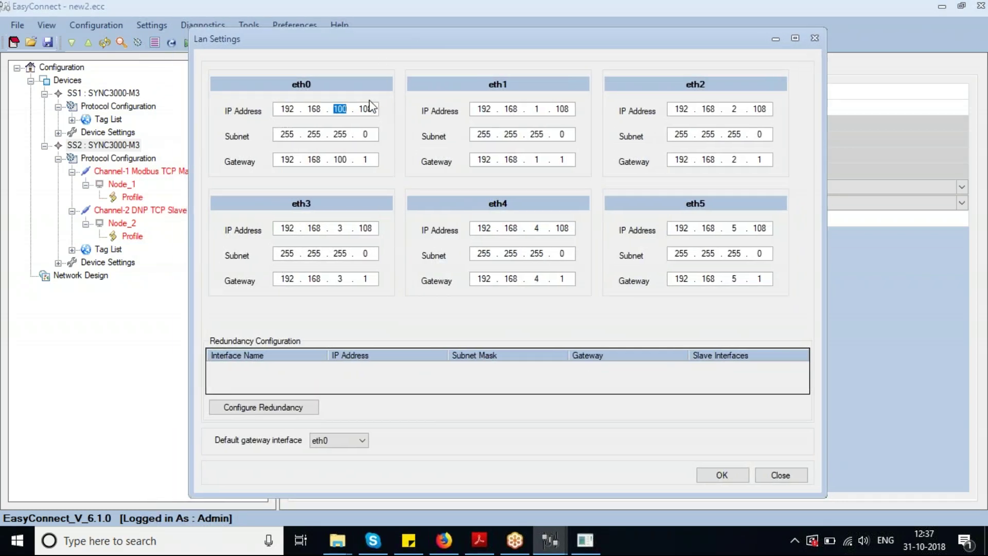
click(364, 109)
click(789, 478)
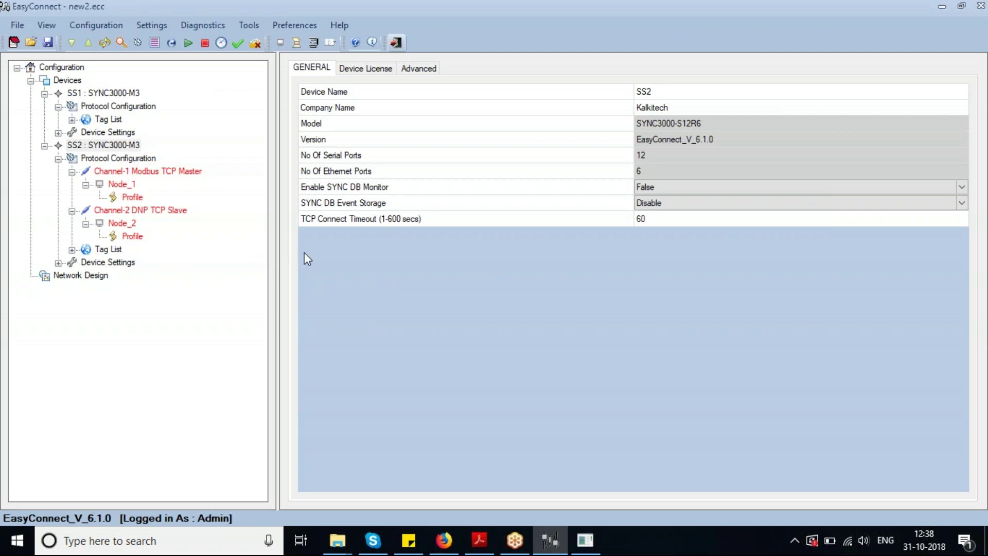
Open Software Update, tick GPC firmware and browse for a file, then cancel the update
click(169, 42)
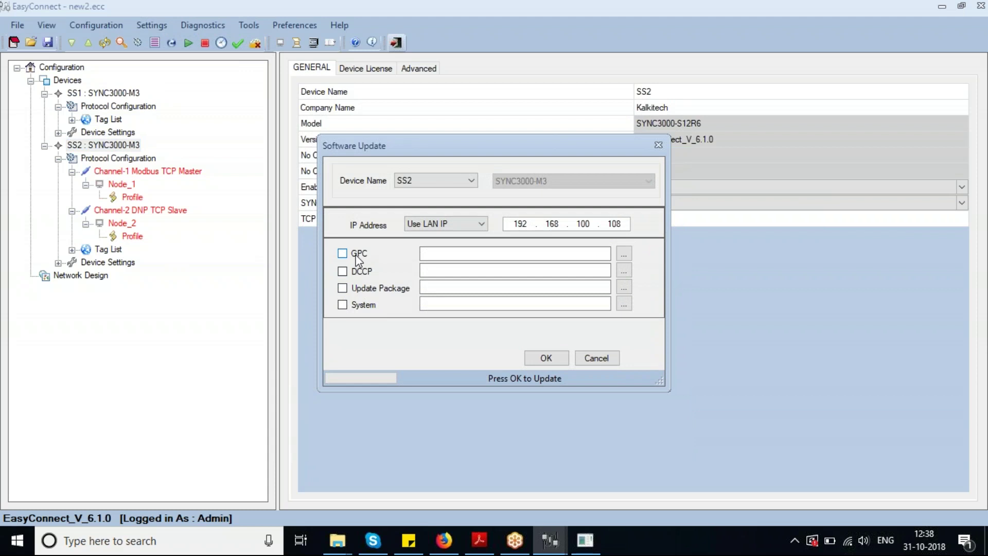
click(356, 255)
click(624, 253)
click(910, 502)
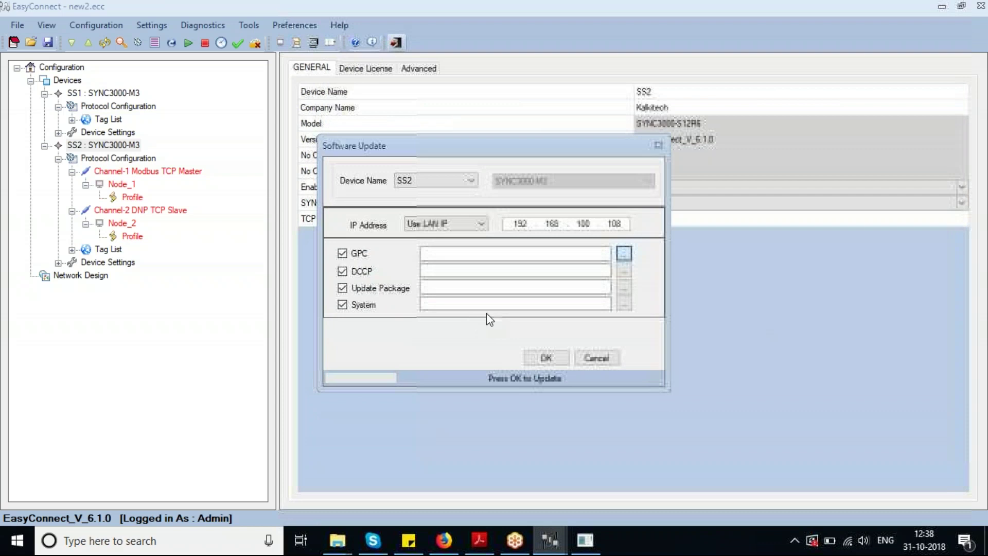
click(594, 359)
click(593, 358)
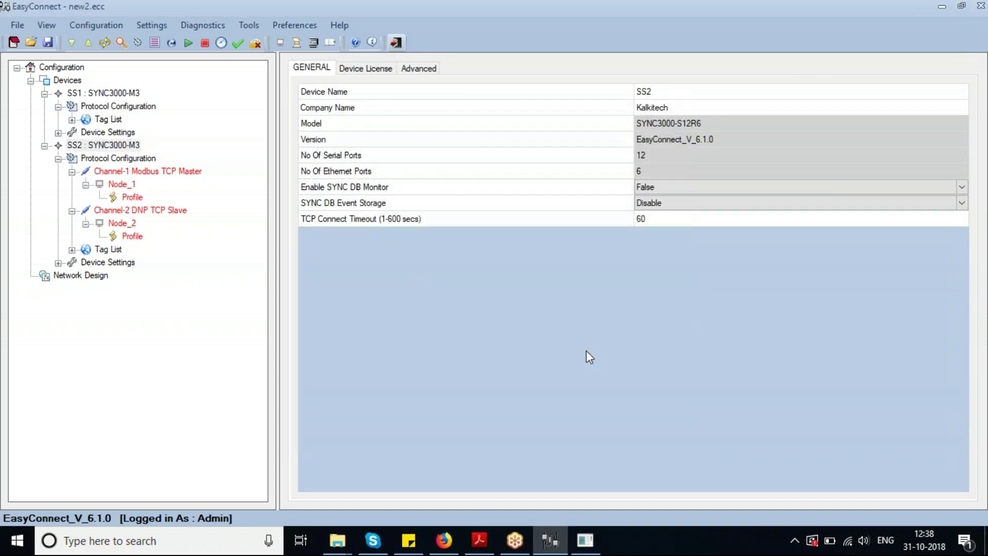
Stop the firmware running on SS2, then start it again
click(205, 43)
click(570, 314)
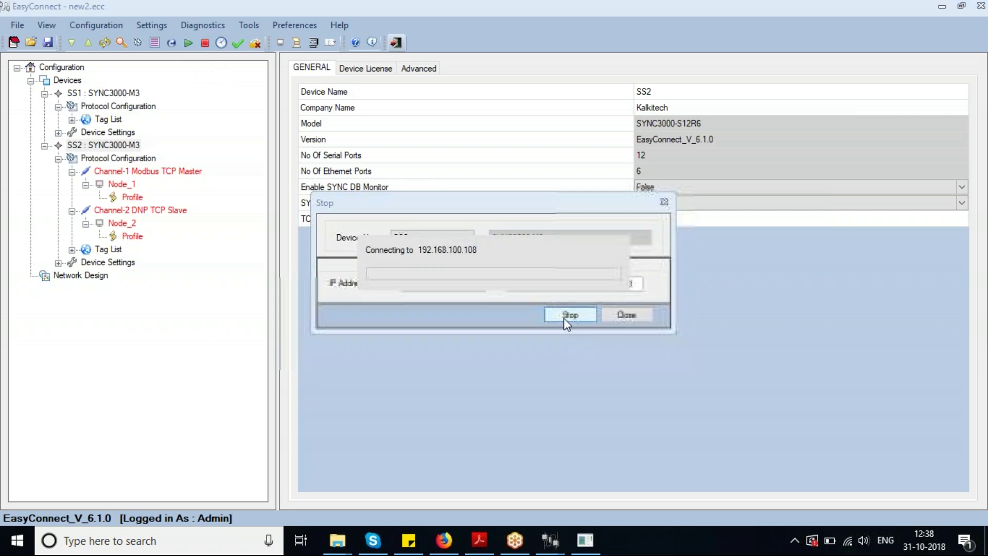
click(554, 290)
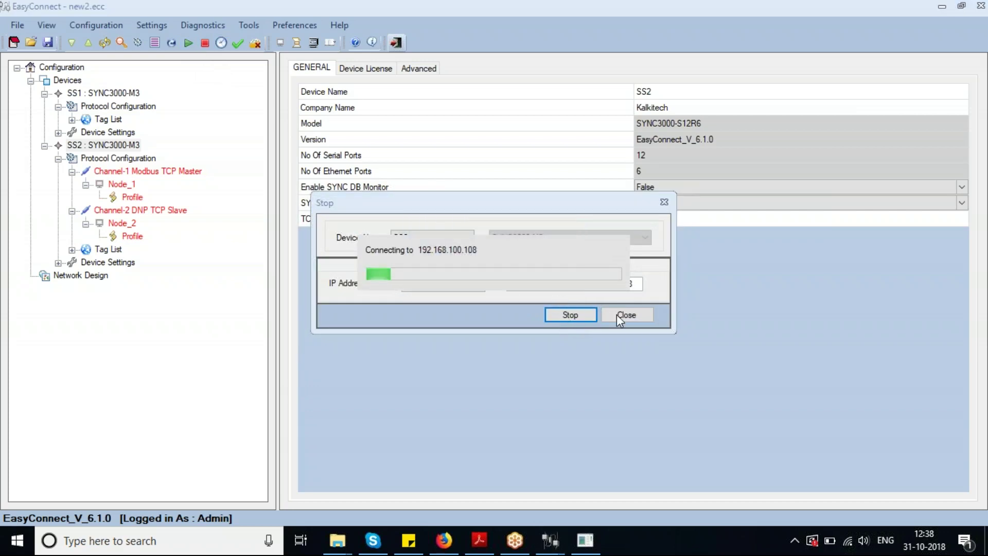
click(620, 314)
click(188, 45)
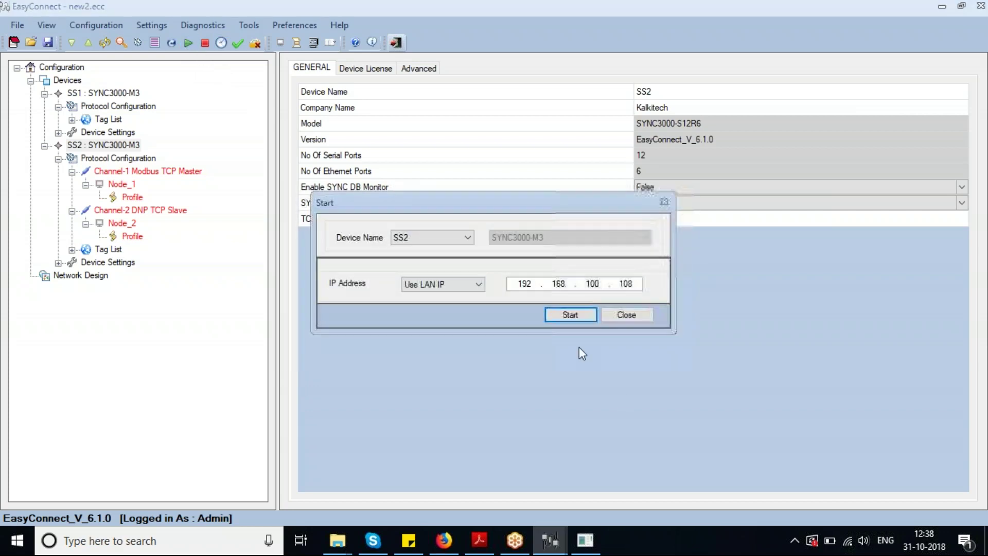
click(569, 315)
click(535, 291)
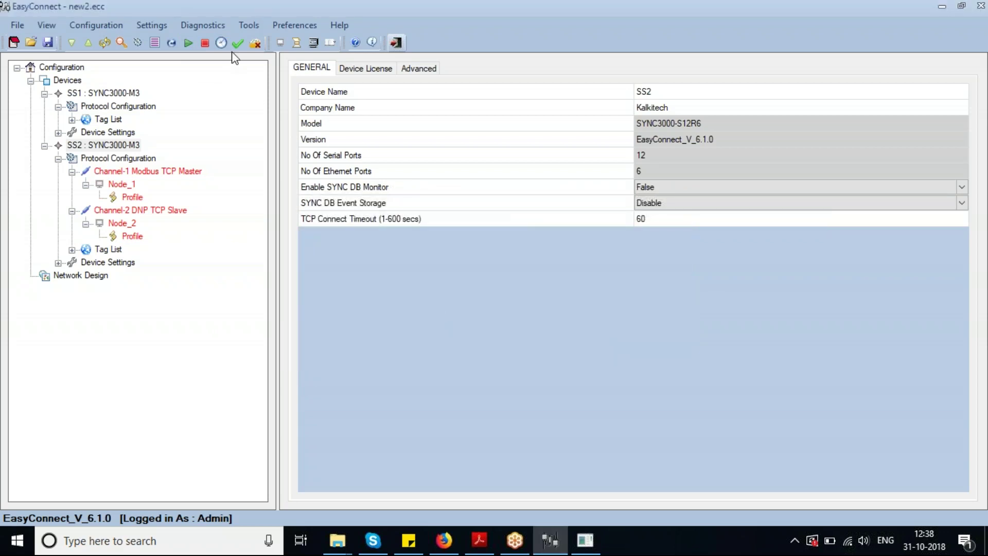
Read SS2's gateway clock (12:33:40 UTC, 31/10/2018) in Time Settings, then close it
click(222, 42)
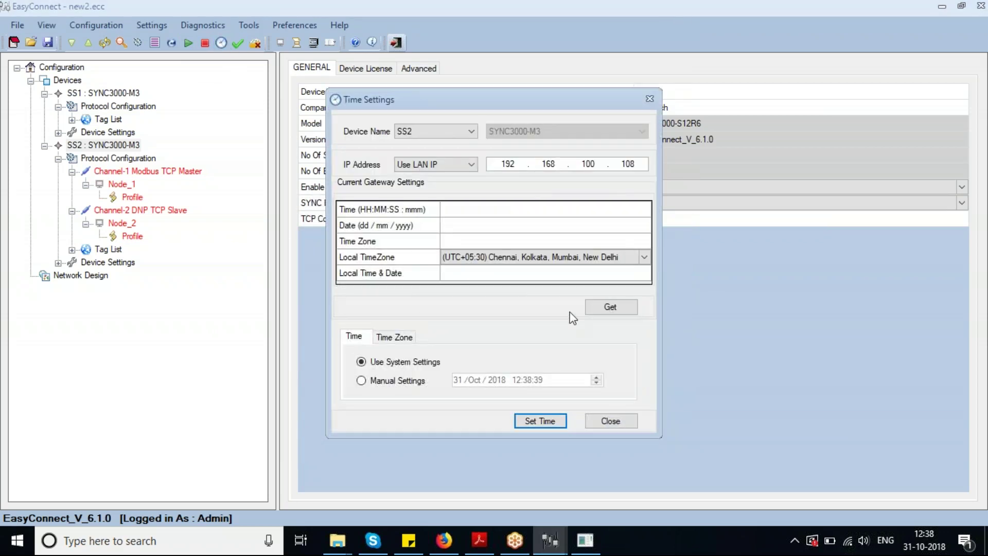
click(603, 307)
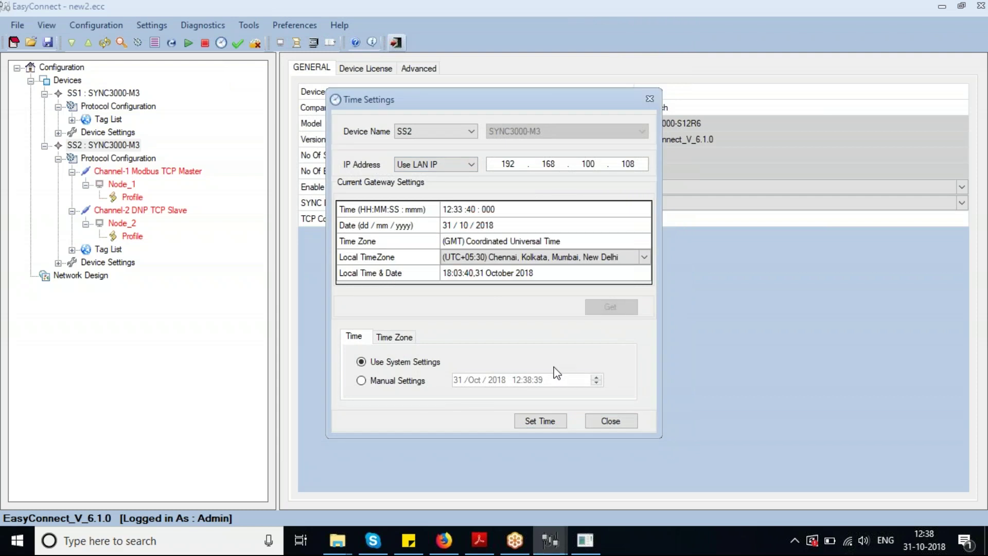
click(498, 210)
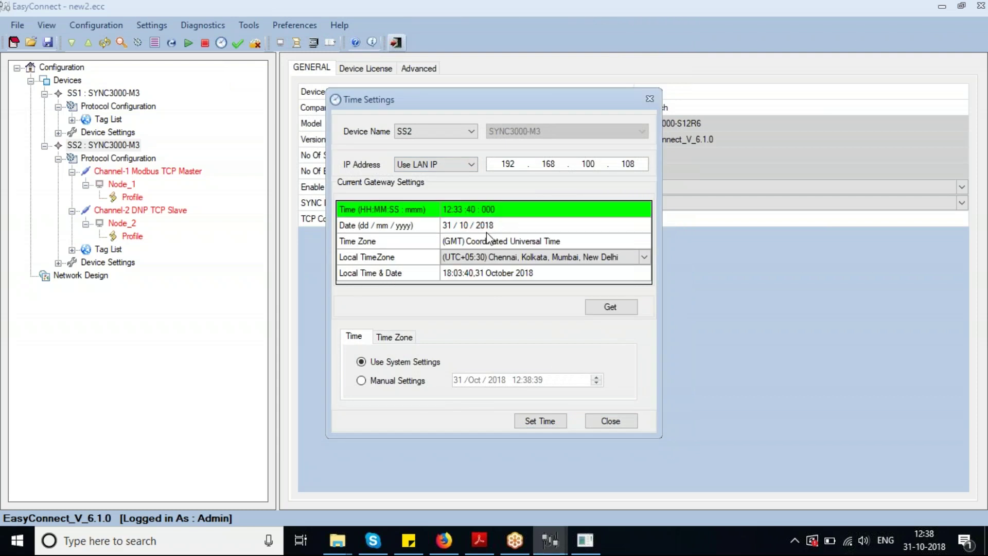
click(490, 227)
click(617, 425)
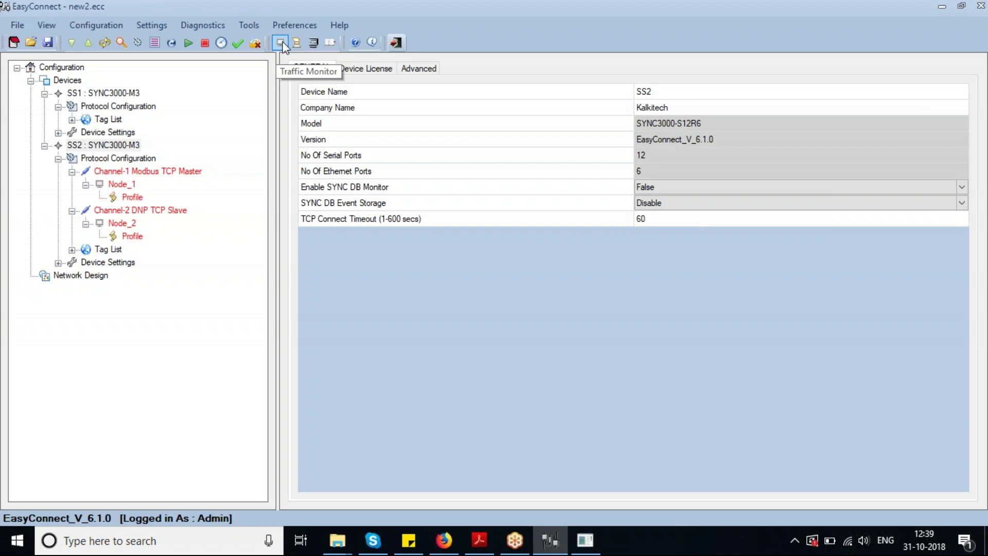
click(281, 42)
click(314, 137)
click(389, 138)
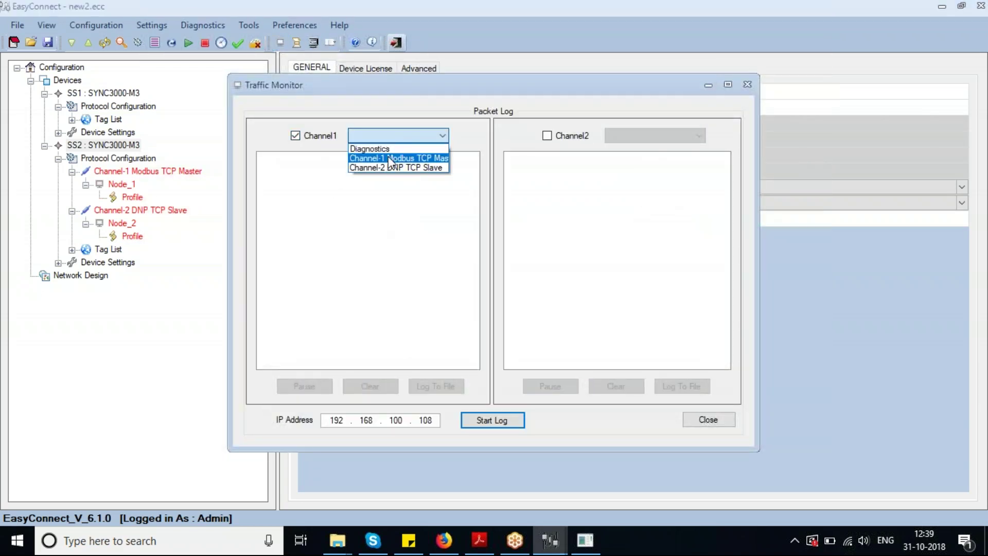
click(390, 159)
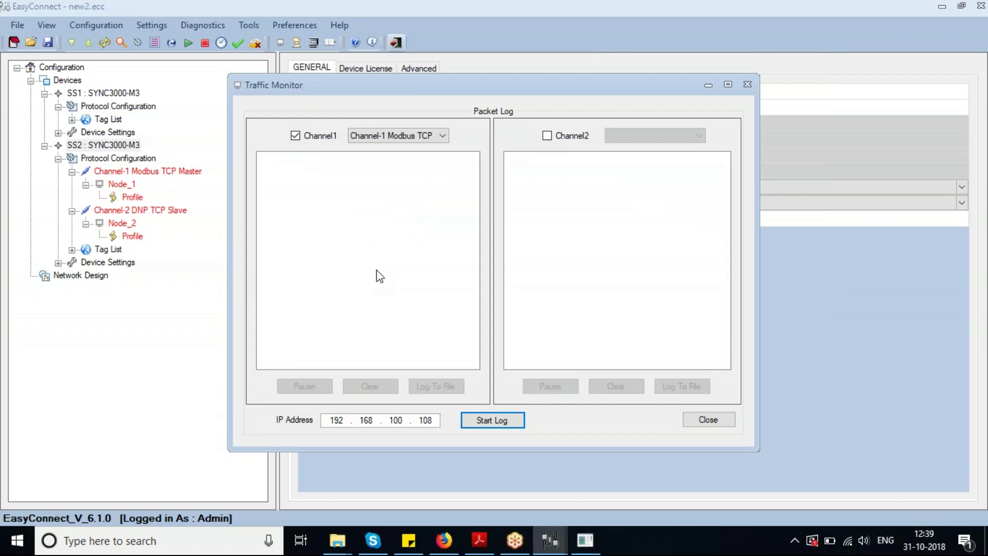
click(564, 136)
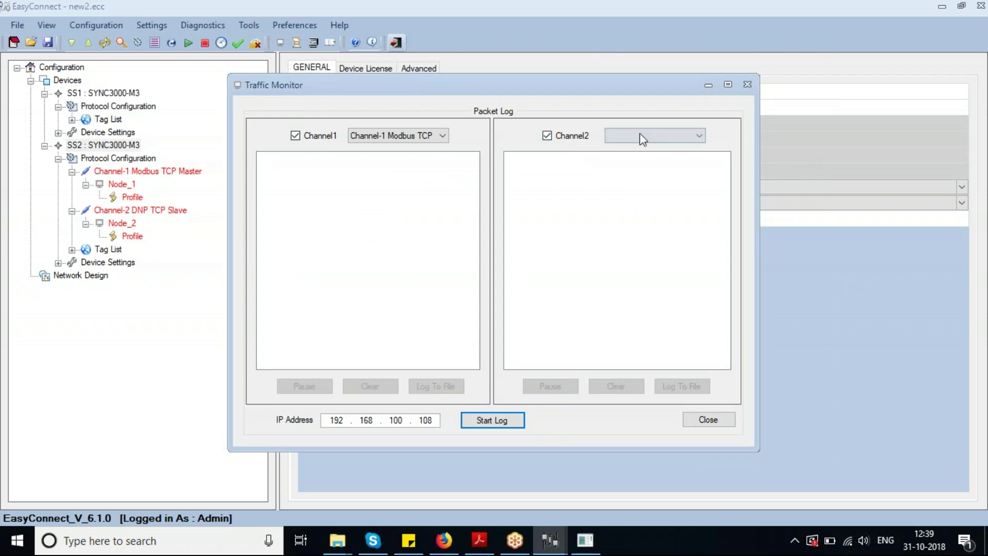
click(641, 135)
click(651, 175)
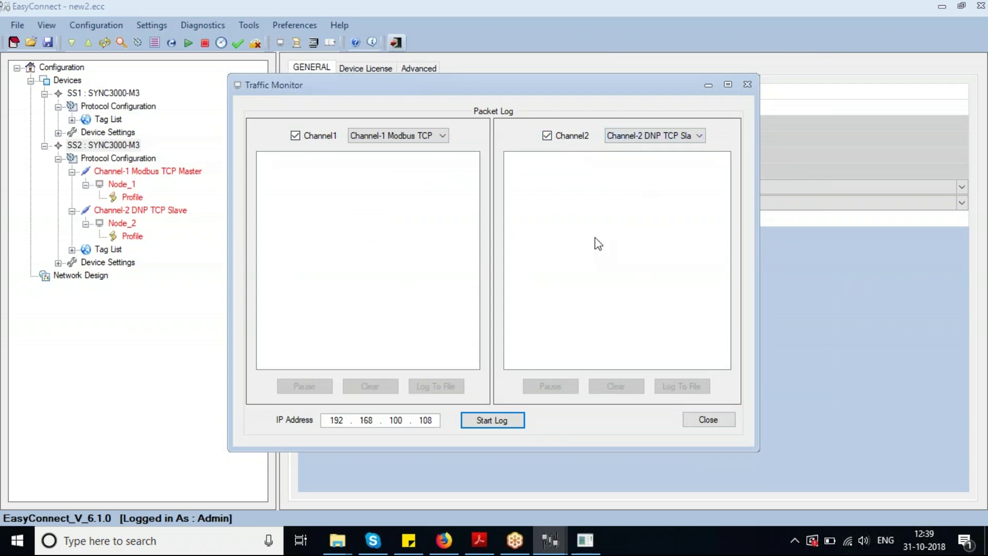
click(494, 420)
click(561, 290)
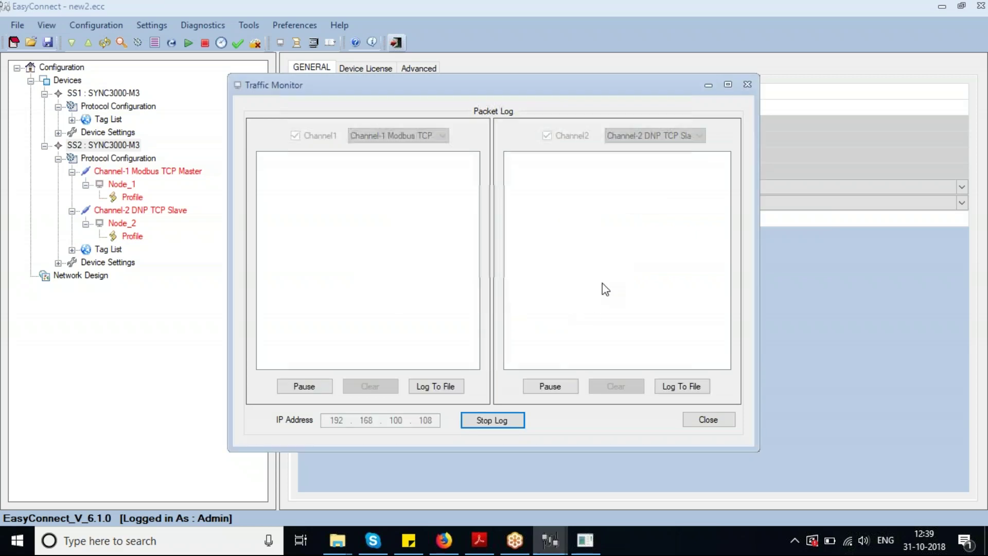
click(484, 421)
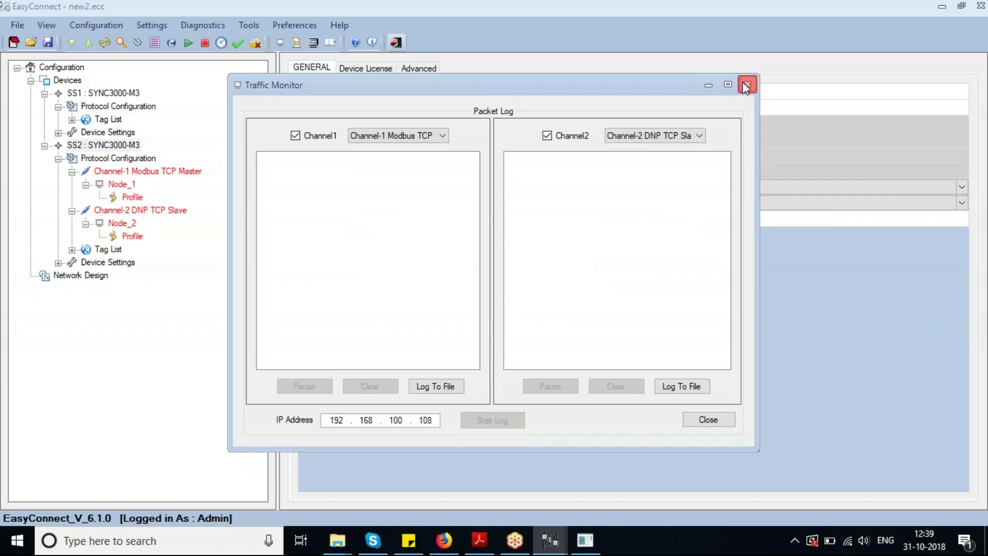
click(700, 420)
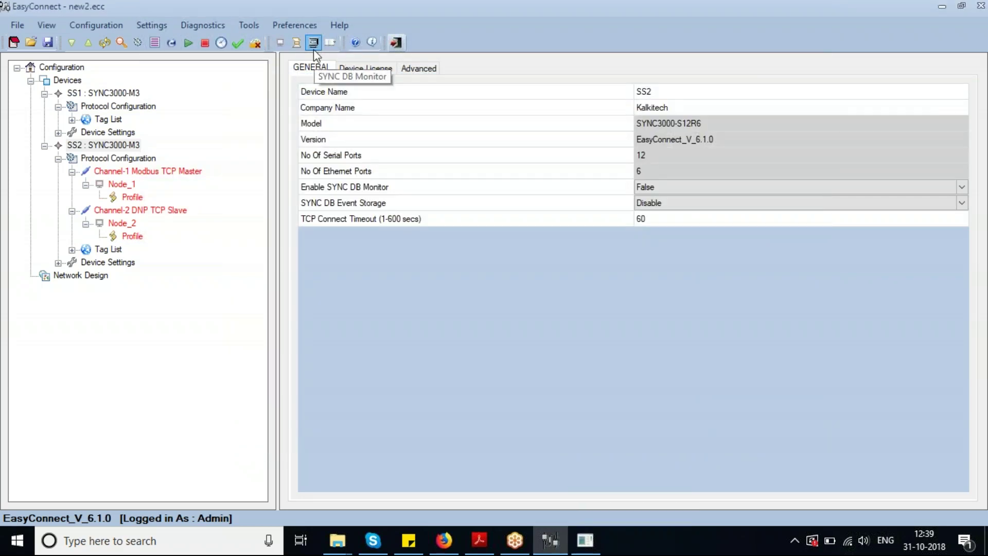
After the monitor-not-enabled error, set SS2's Enable SYNC DB Monitor to True
click(313, 48)
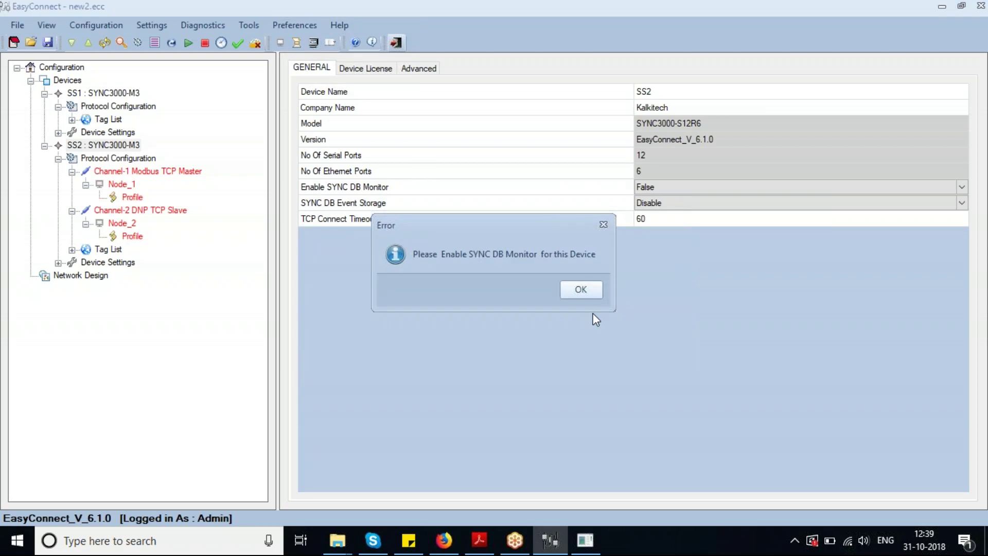
click(579, 292)
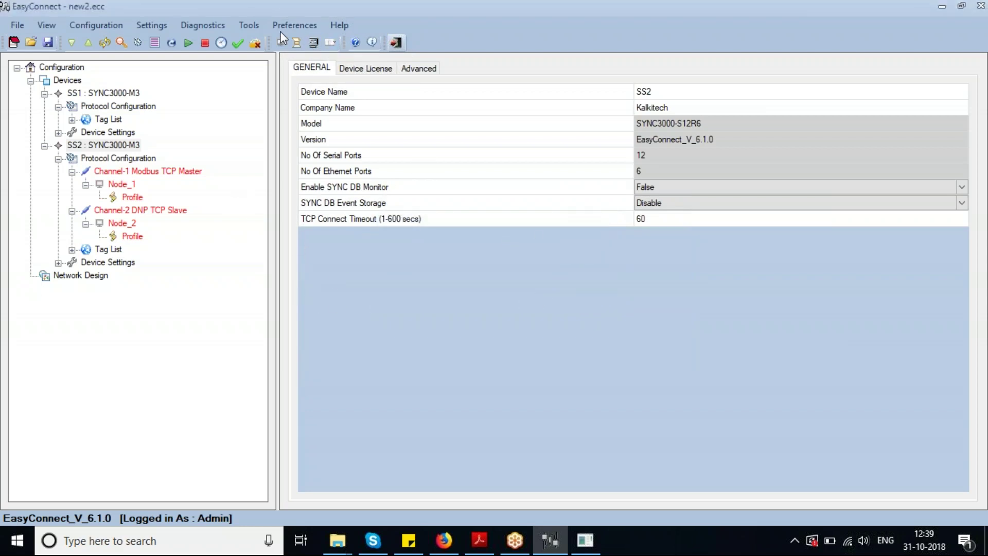
click(103, 146)
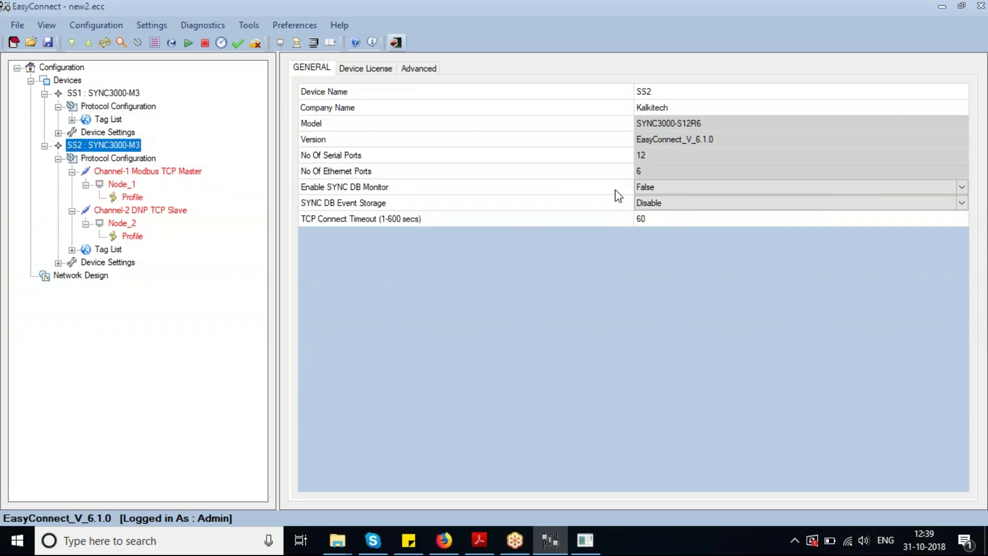
click(658, 204)
click(106, 146)
click(644, 187)
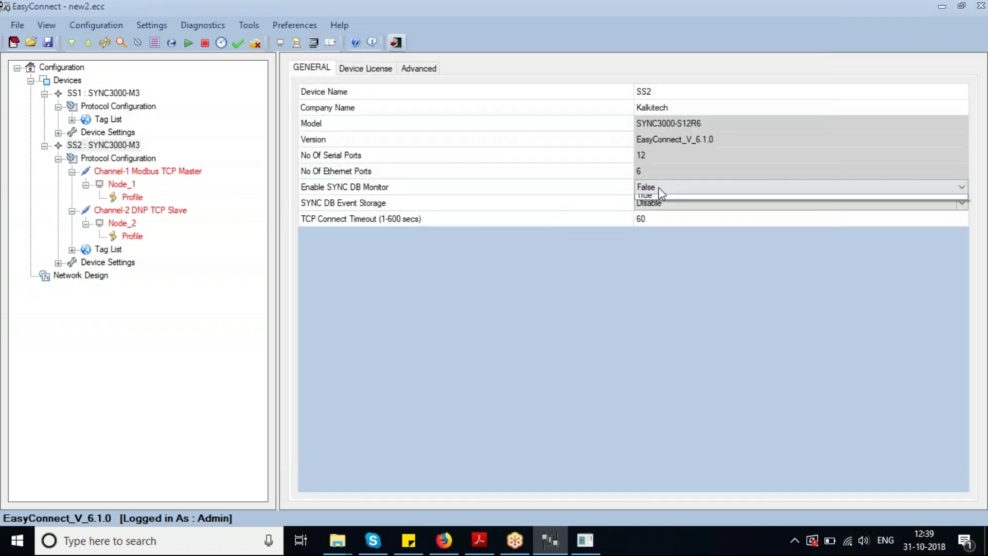
click(644, 187)
click(644, 209)
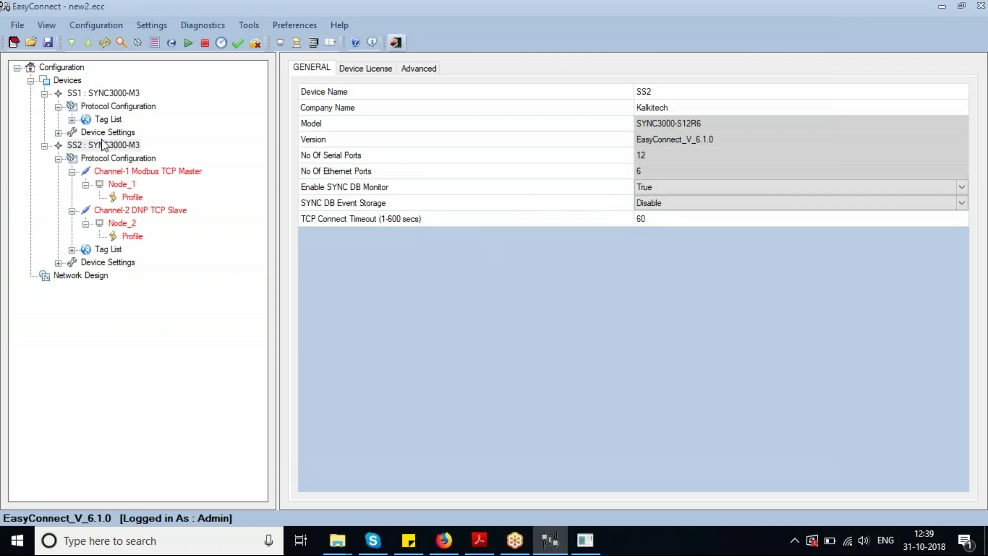
click(104, 145)
View Channel-1 Modbus TCP Master points (CH1N1PR1) in the SYNC DB Monitor, then close it
click(313, 43)
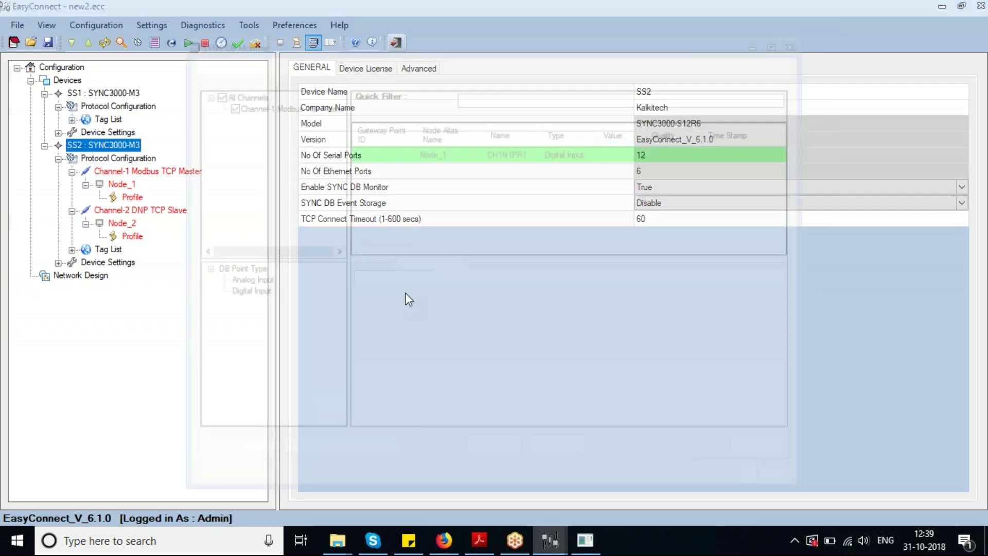
click(262, 106)
drag(412, 39, 407, 34)
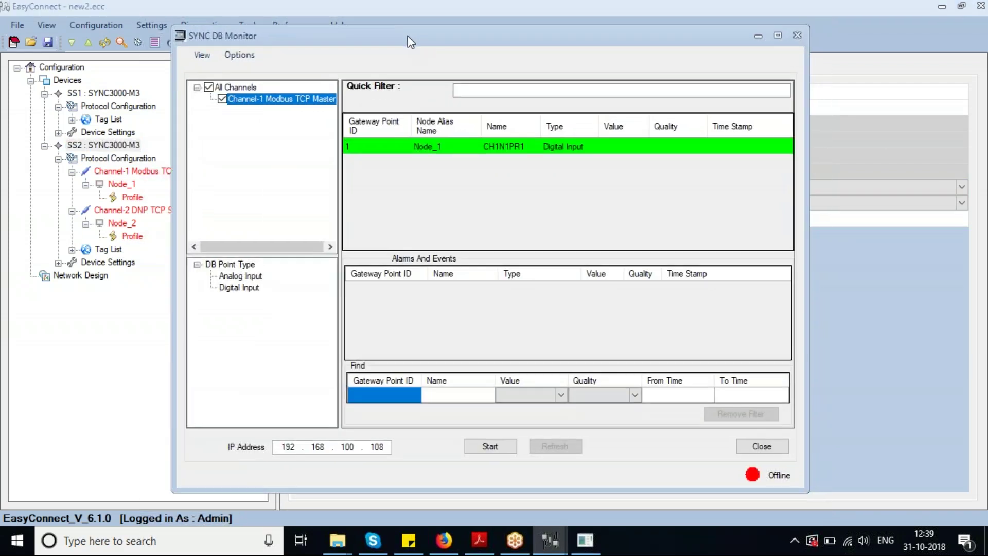
click(797, 36)
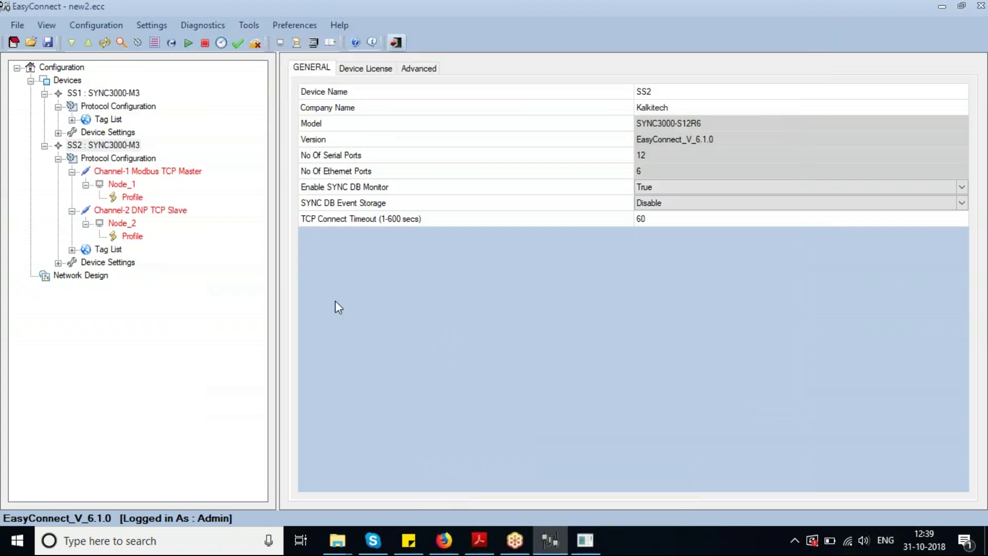
Cancel fetching device logs, then open Help at the FRTU Device Settings topic
click(335, 45)
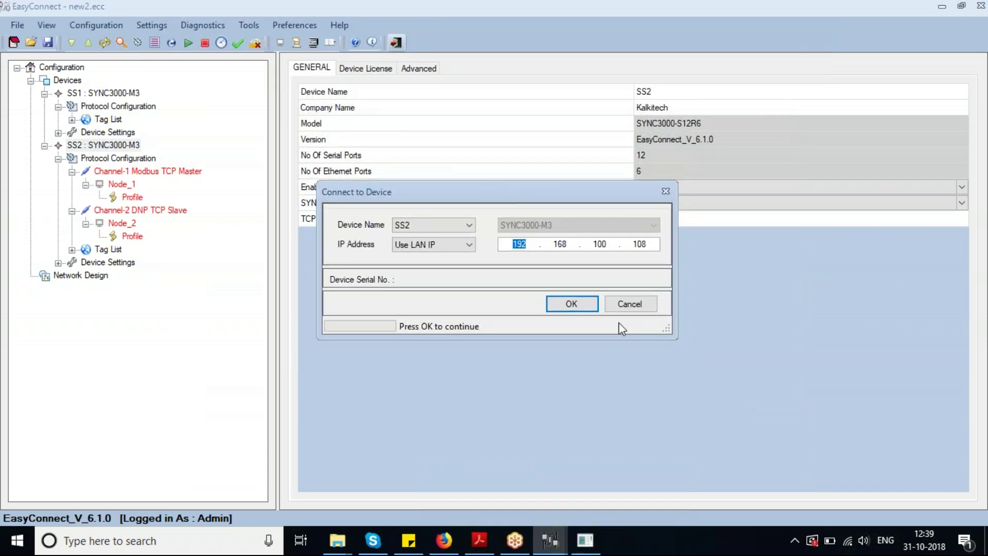
click(629, 304)
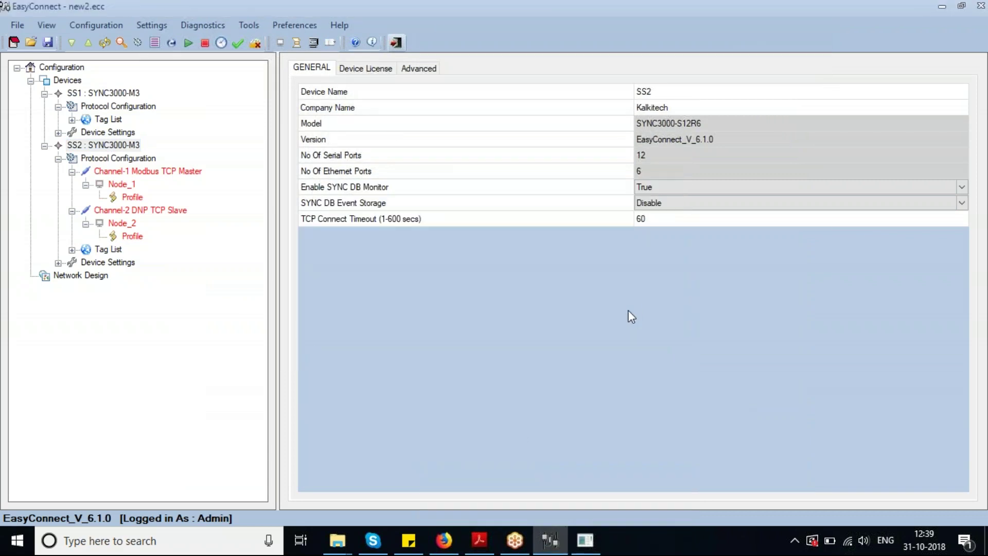
click(355, 43)
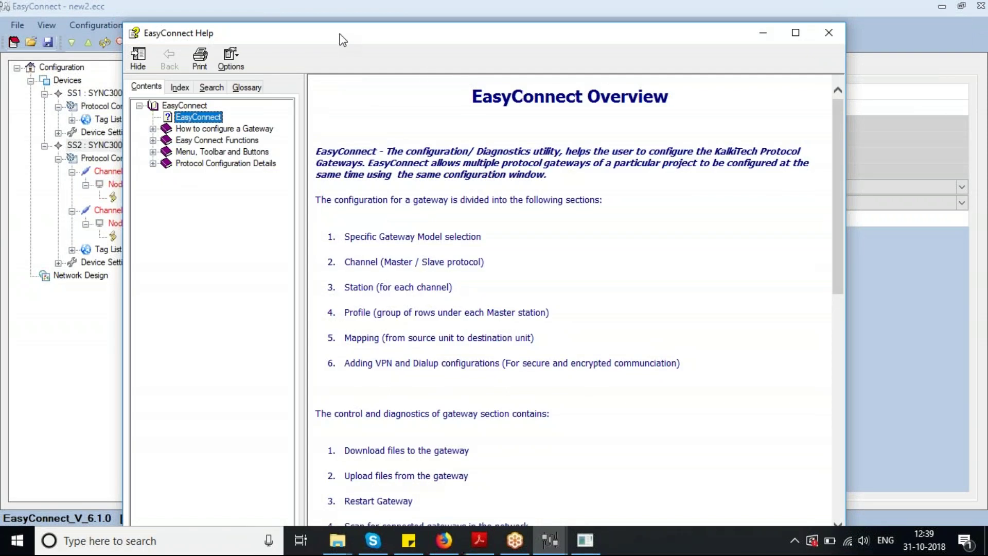
drag(335, 36, 350, 30)
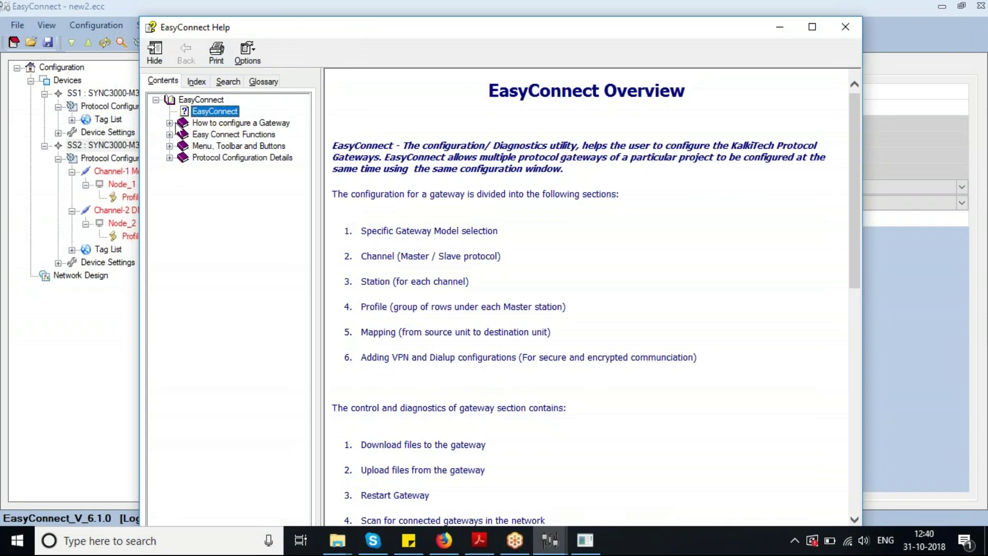
click(169, 123)
click(233, 157)
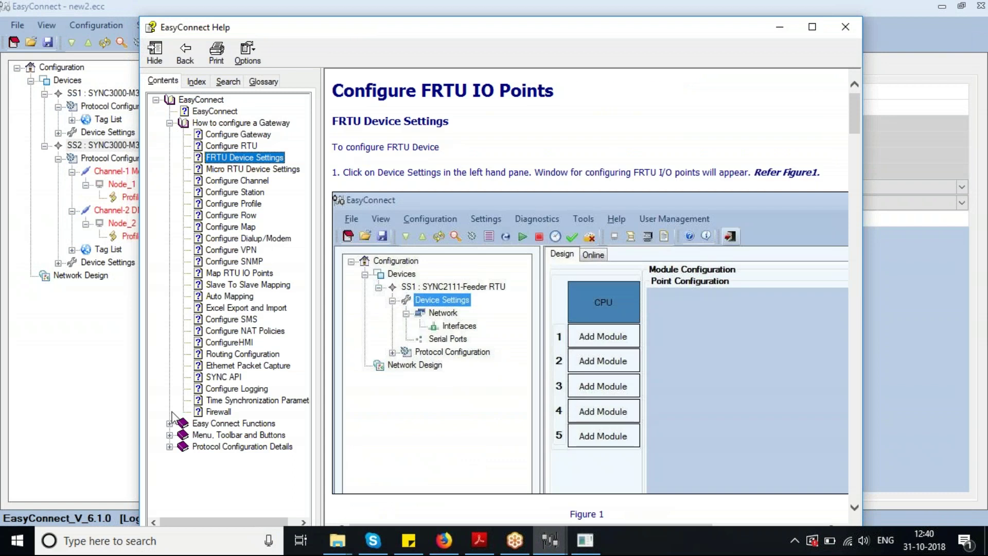
Browse Help to the Configuration and Standard Menu topics, close it, and show About
click(169, 423)
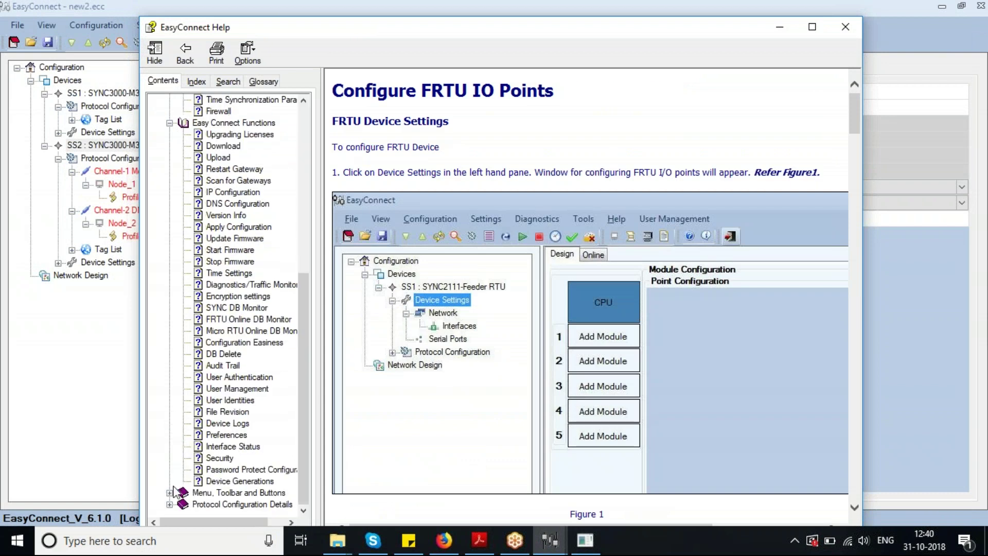
click(169, 493)
click(227, 493)
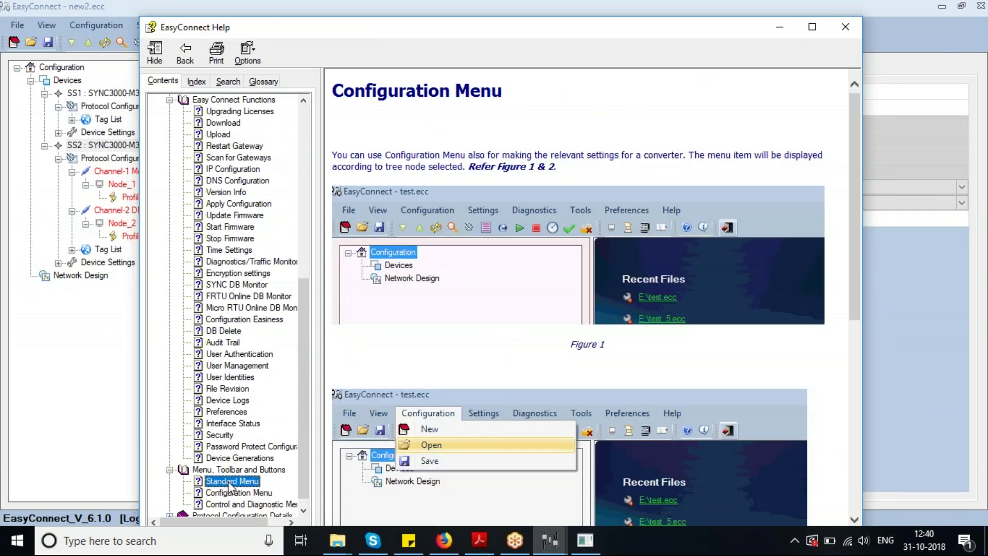
click(232, 481)
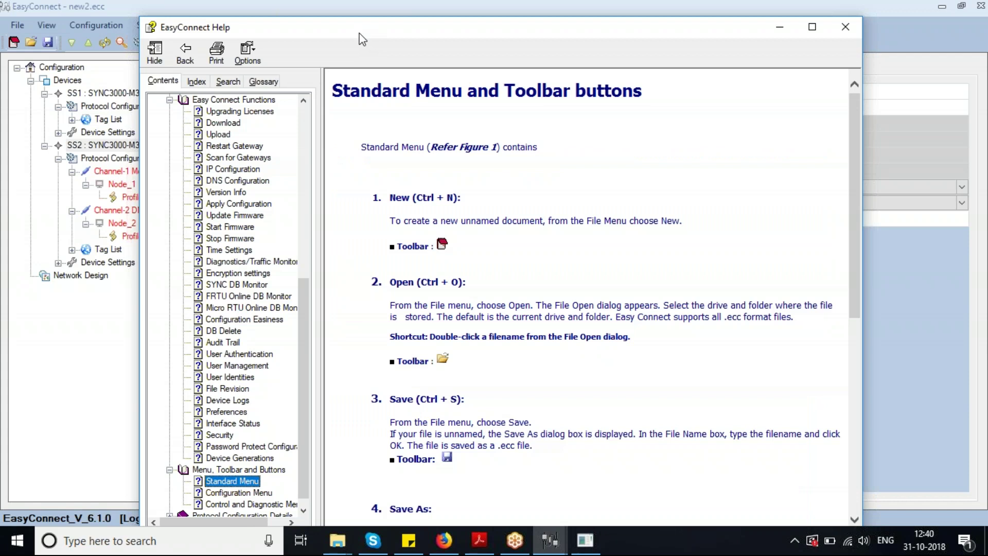
drag(358, 30, 367, 43)
drag(309, 324, 319, 139)
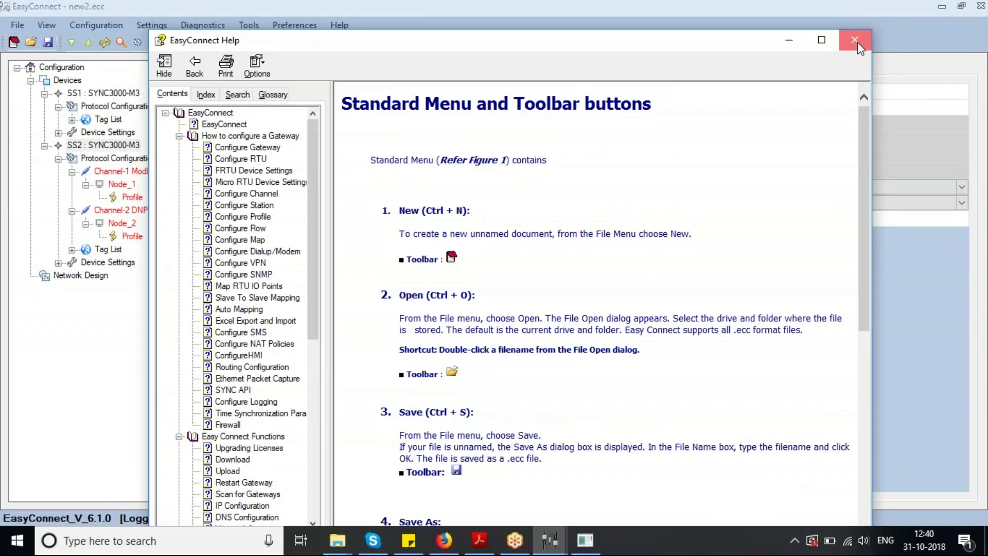
click(855, 40)
click(371, 42)
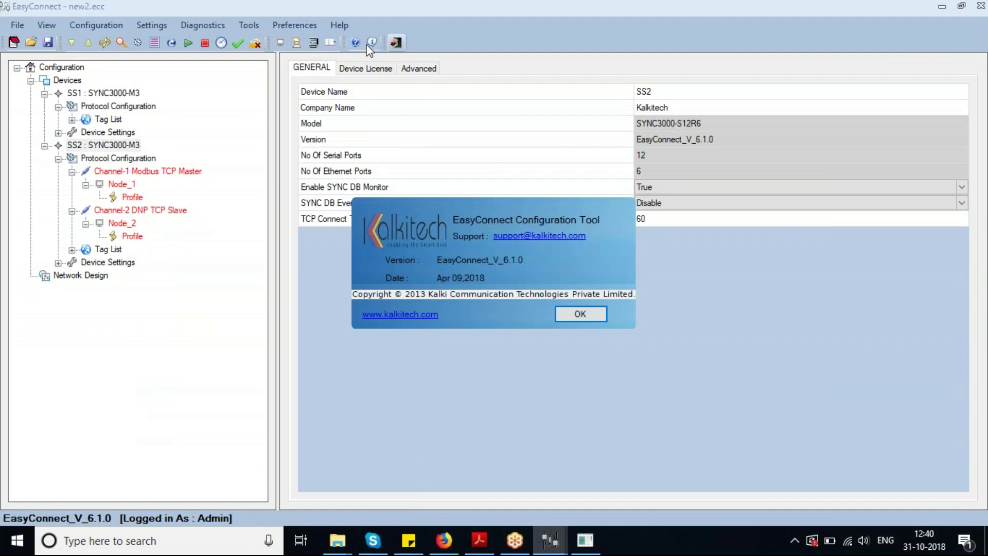